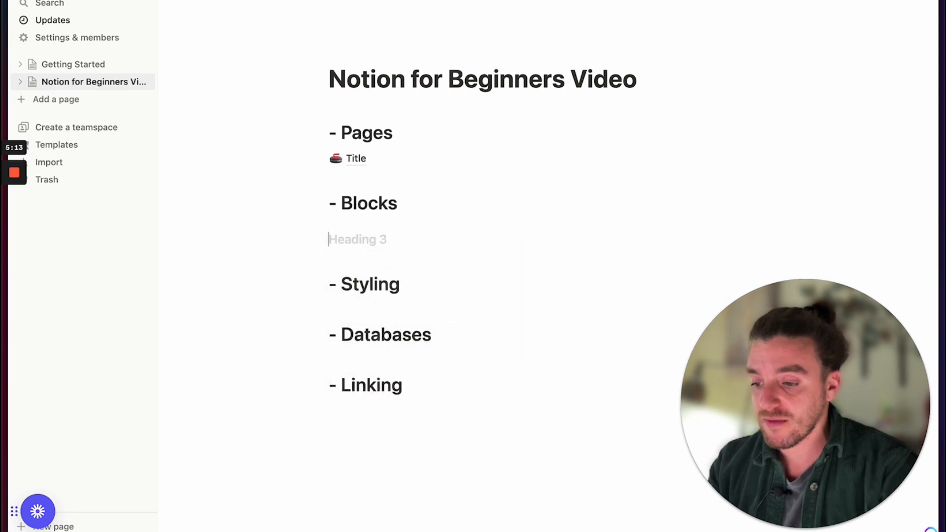
# - Fill in the empty heading under Blocks with "New block section" and insert a simple table below it
pyautogui.write('New block section')
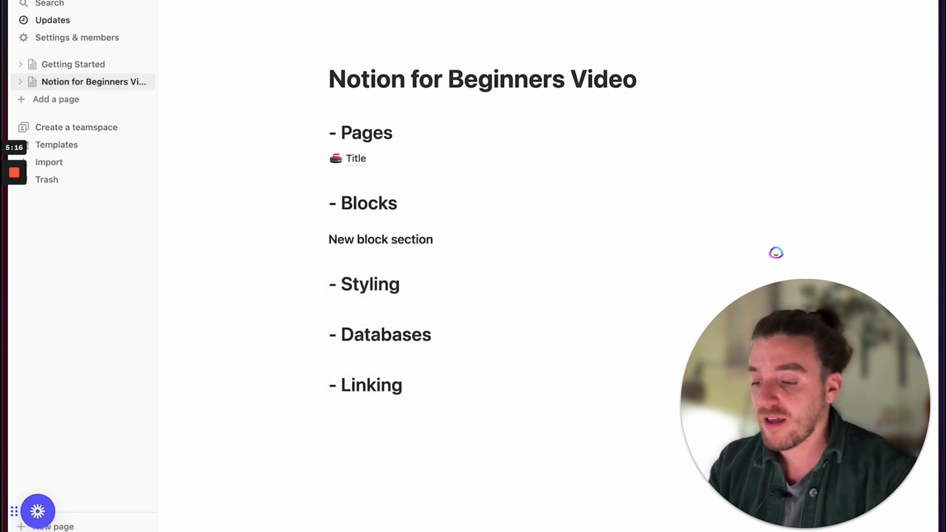
pyautogui.press('Return')
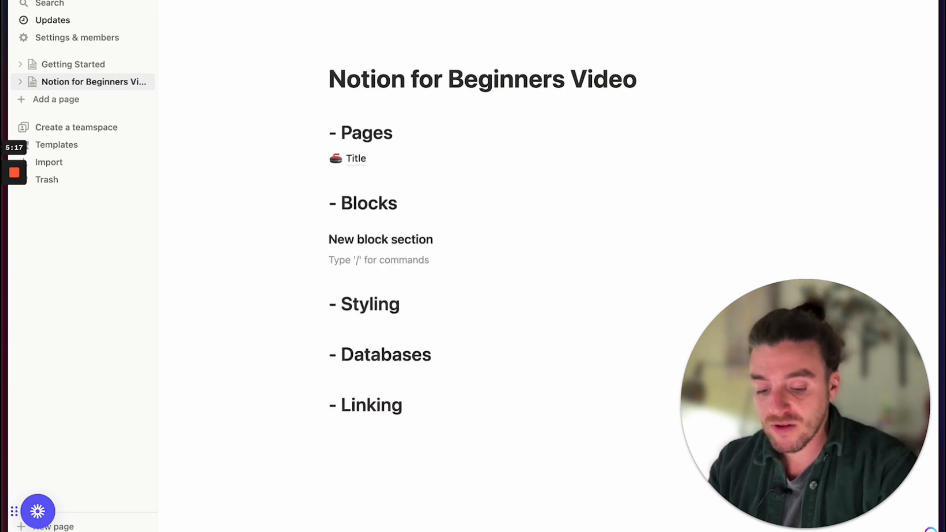
pyautogui.write('/table')
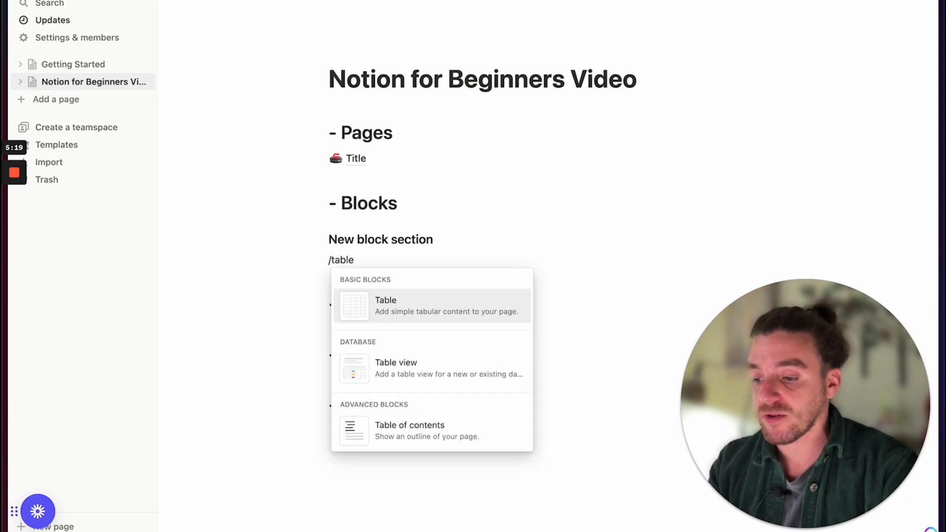
pyautogui.click(387, 299)
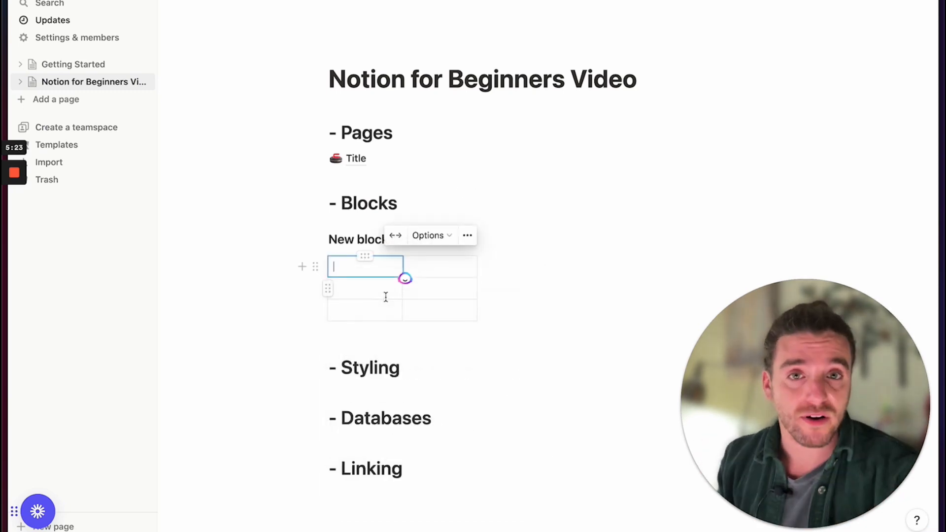
# - Label the table's first-row cells "To-do item" and "Notes", and add a third column labelled "Due Date"
pyautogui.write('T')
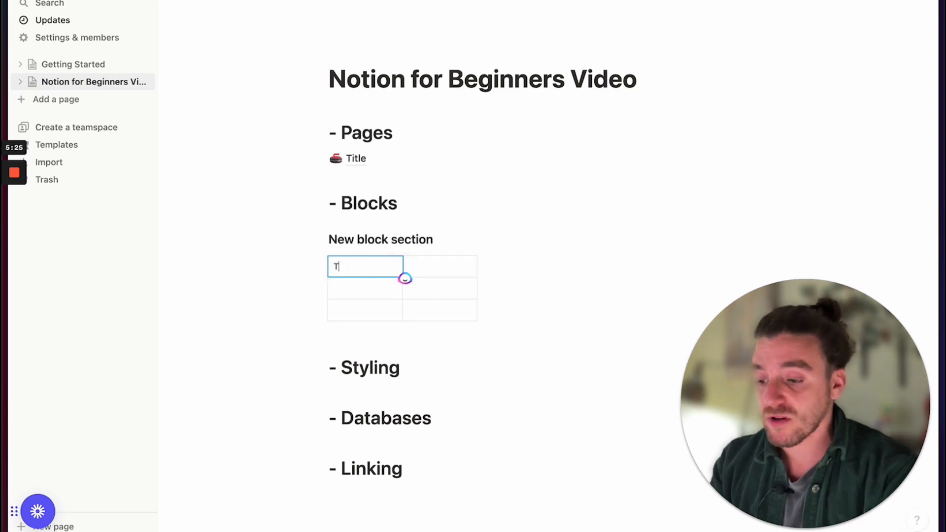
pyautogui.write('o-do item')
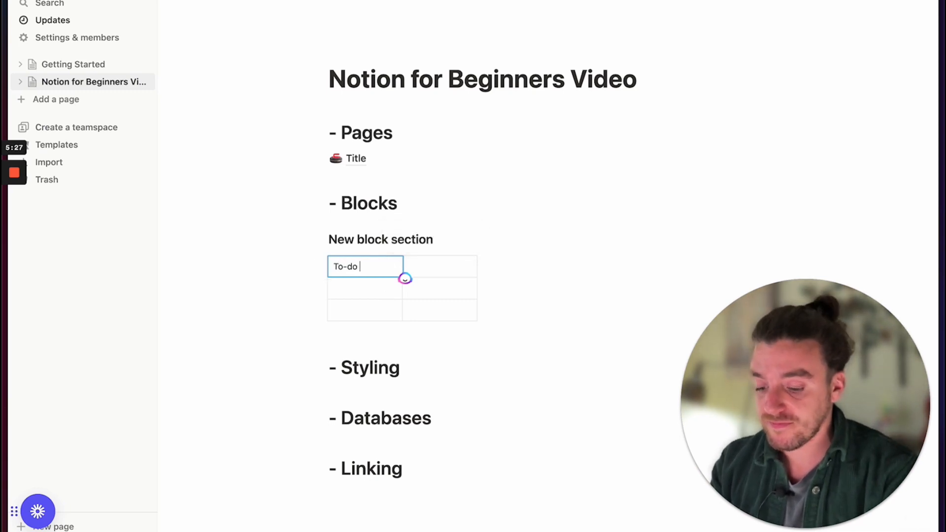
pyautogui.click(449, 274)
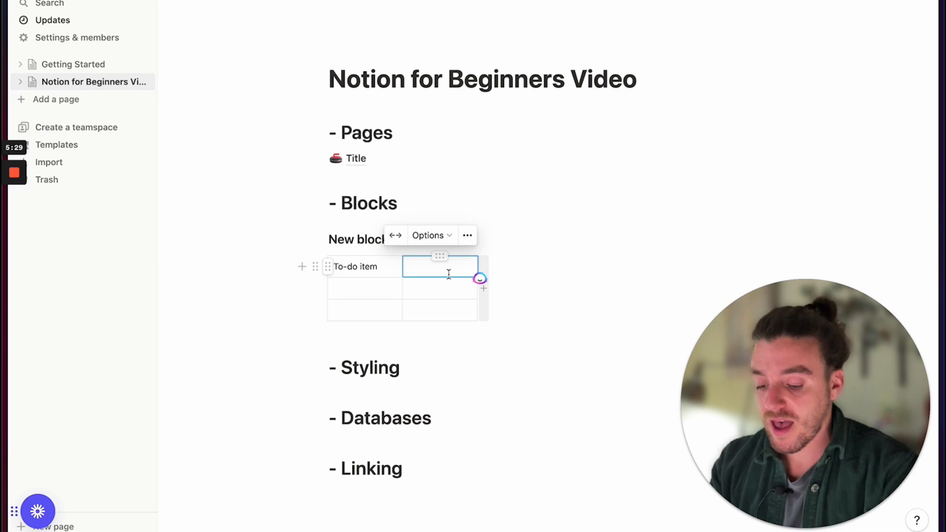
pyautogui.write('Notes')
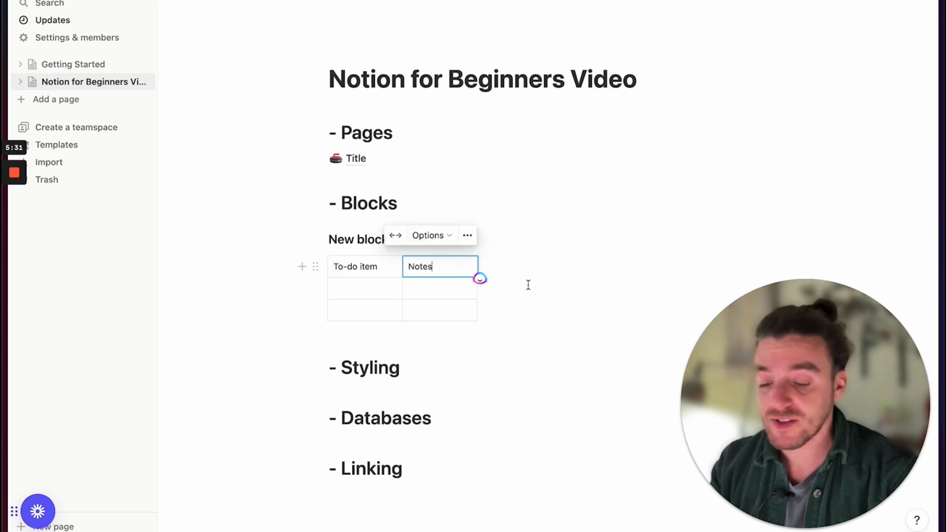
pyautogui.click(483, 296)
pyautogui.click(513, 271)
pyautogui.write('D')
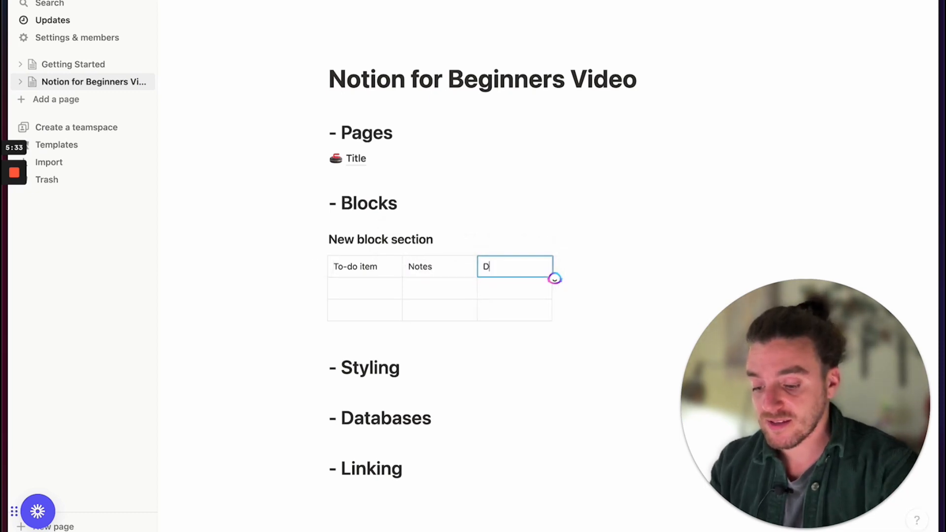
pyautogui.write('ue Date')
pyautogui.click(524, 290)
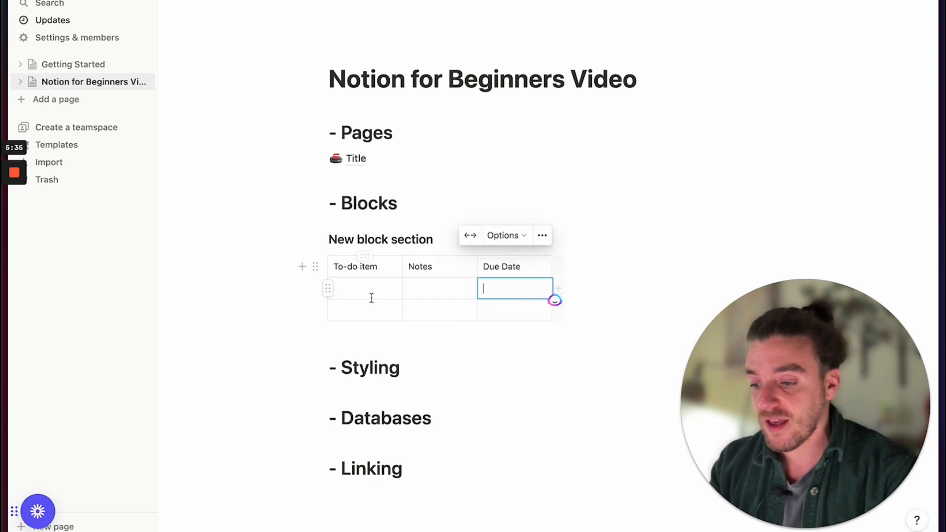
pyautogui.click(364, 296)
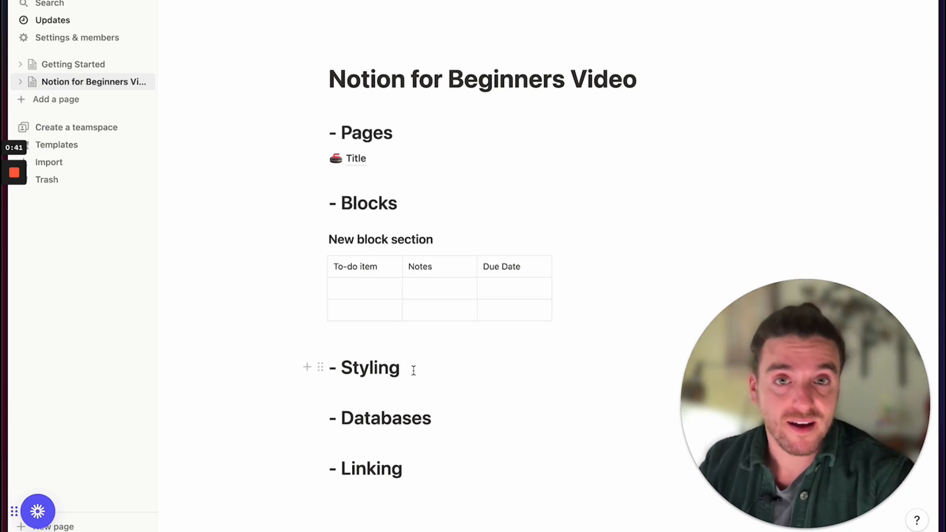
# - Add the line "Introduction for the video that I am making about Notion for Beginners" under the Styling heading
pyautogui.press('Return')
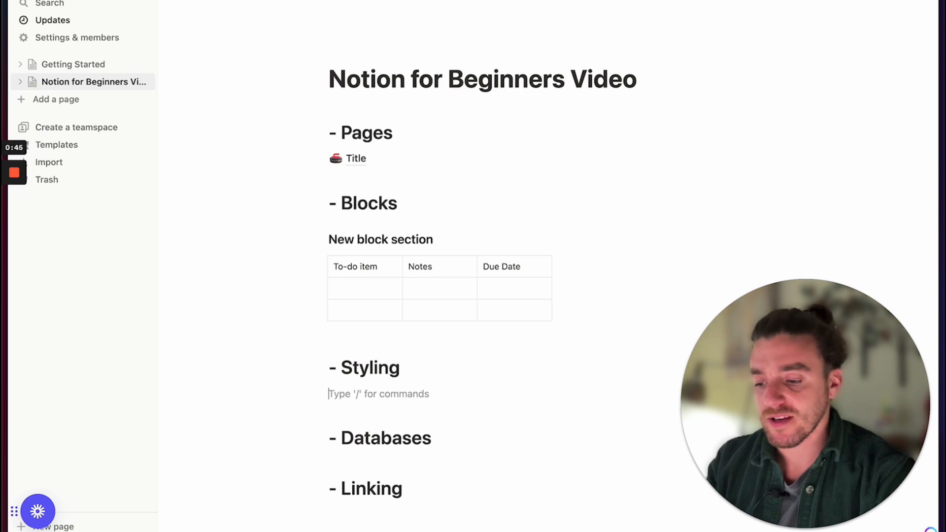
pyautogui.write('Introduction for the ')
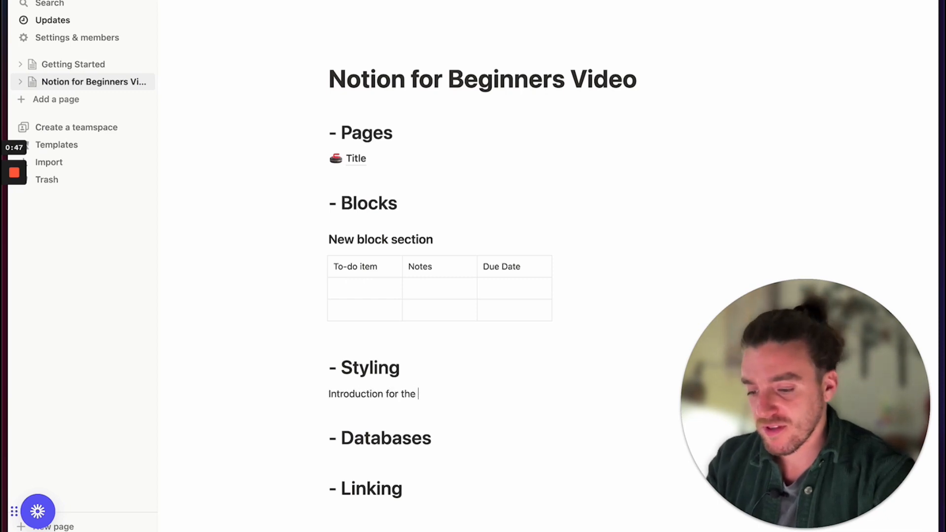
pyautogui.write('video th')
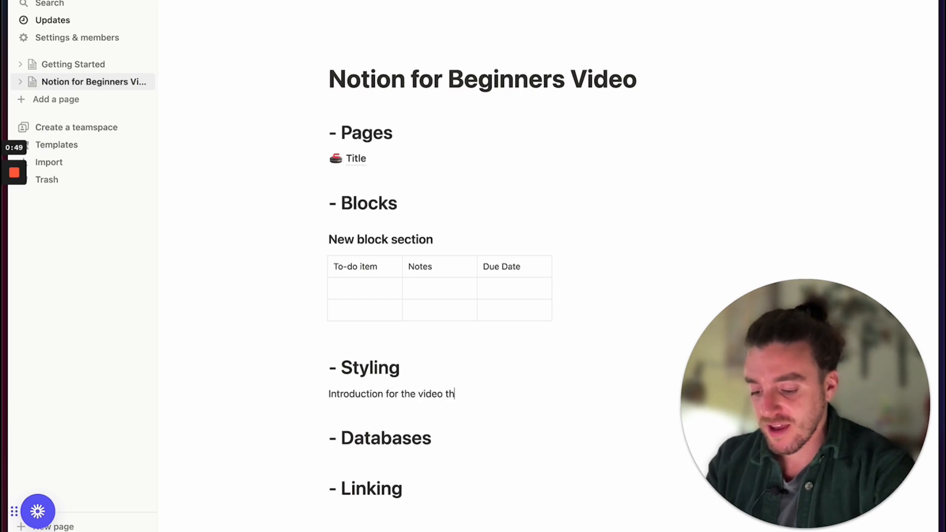
pyautogui.write('at I am making about ')
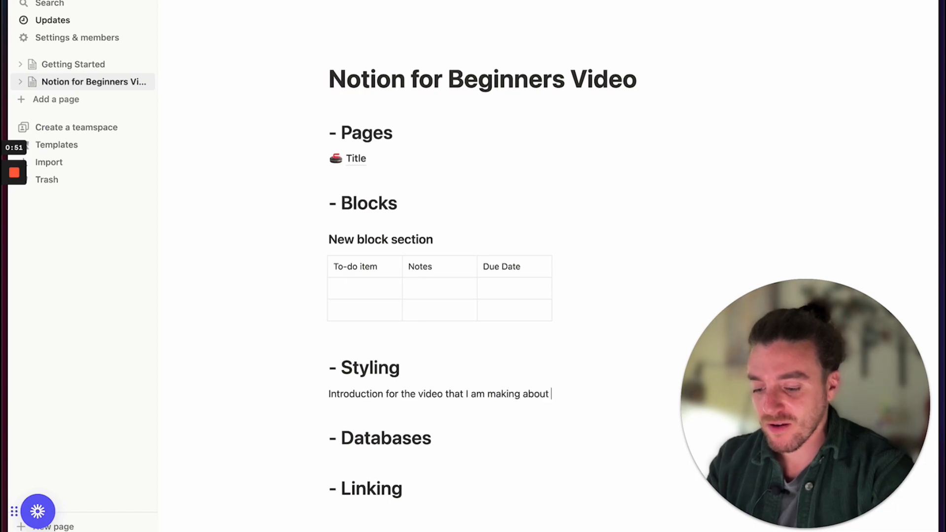
pyautogui.write('Notion for Beginners')
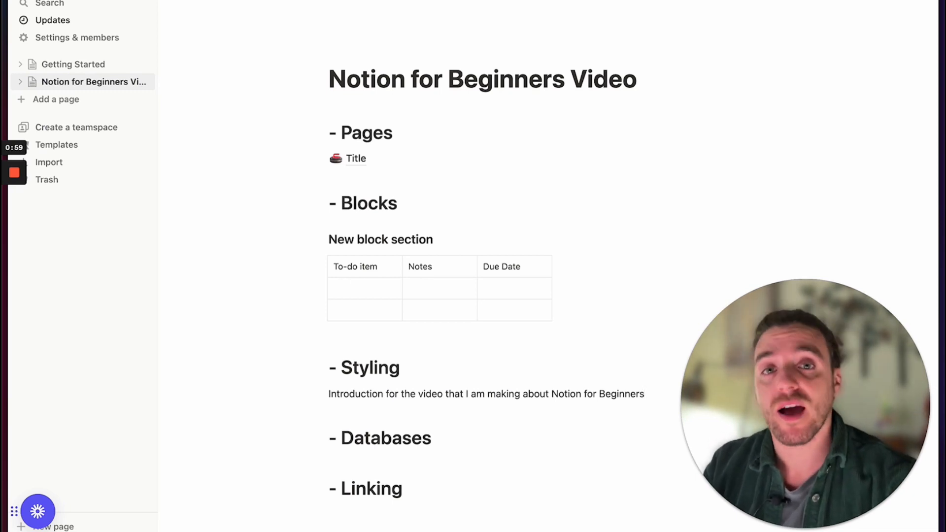
# - Format the whole introduction line under Styling as bold and underlined with a yellow background
pyautogui.press('super+a')
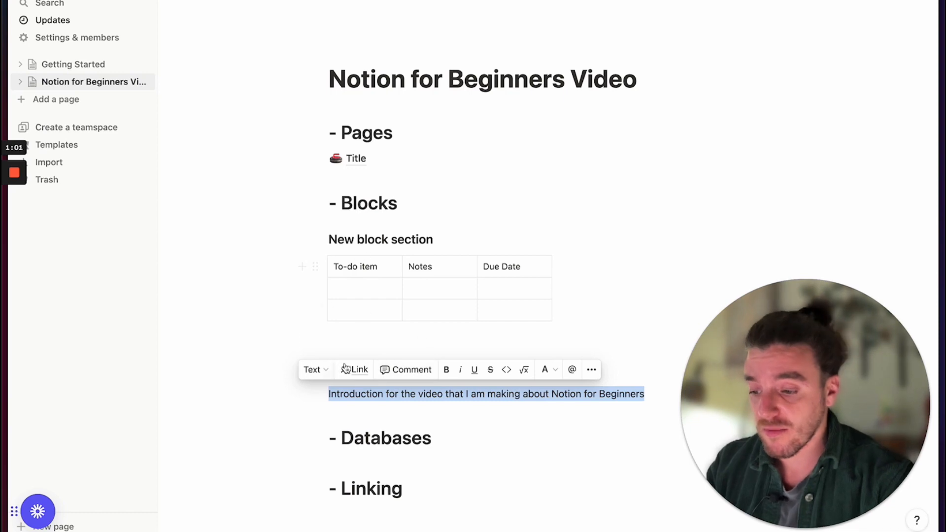
pyautogui.click(316, 370)
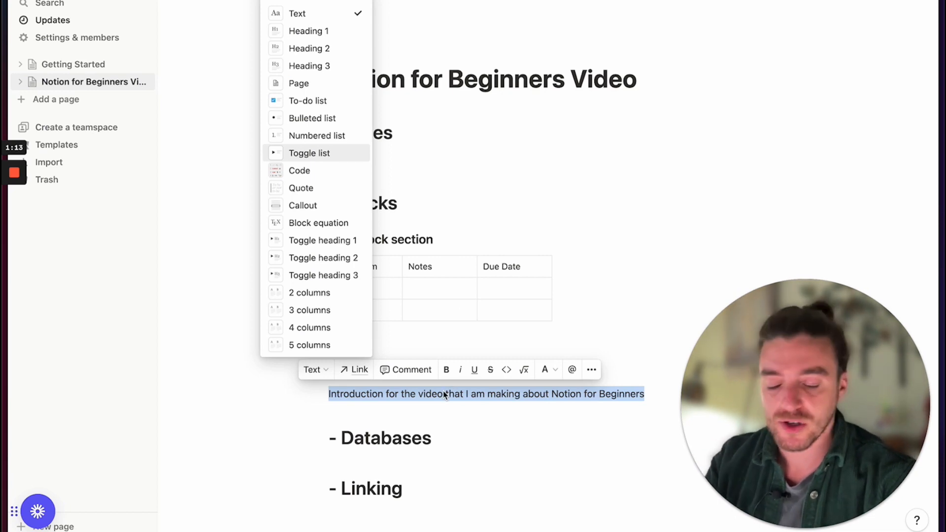
pyautogui.click(468, 394)
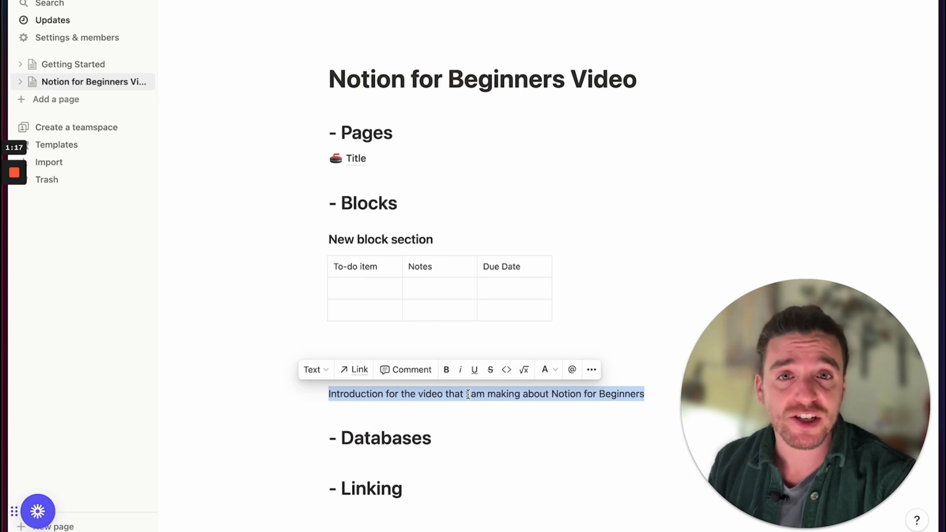
pyautogui.click(451, 373)
pyautogui.click(475, 370)
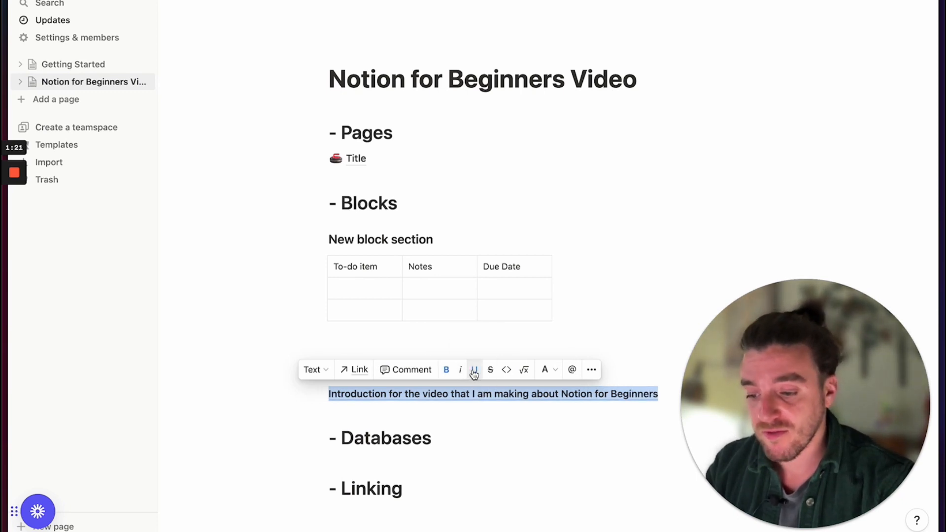
pyautogui.click(555, 372)
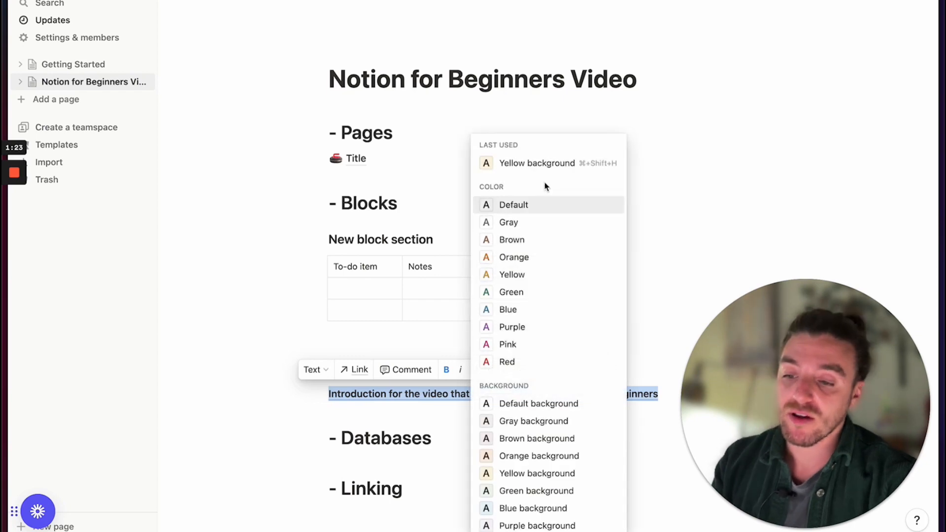
pyautogui.scroll(-1, 574, 375)
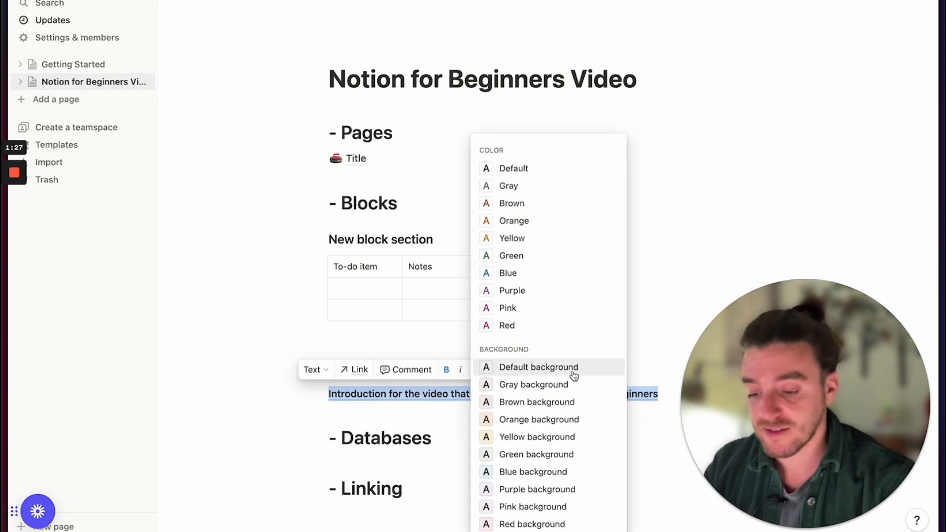
pyautogui.click(548, 437)
pyautogui.click(614, 381)
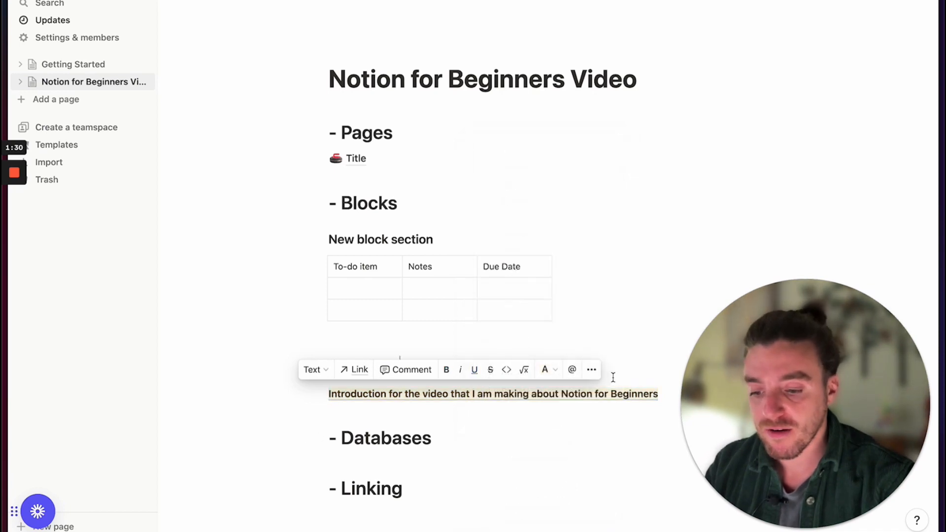
# - Add the line "More text to test" below the introduction line and set its text color to green
pyautogui.click(658, 393)
pyautogui.press('Return')
pyautogui.write('More text to test')
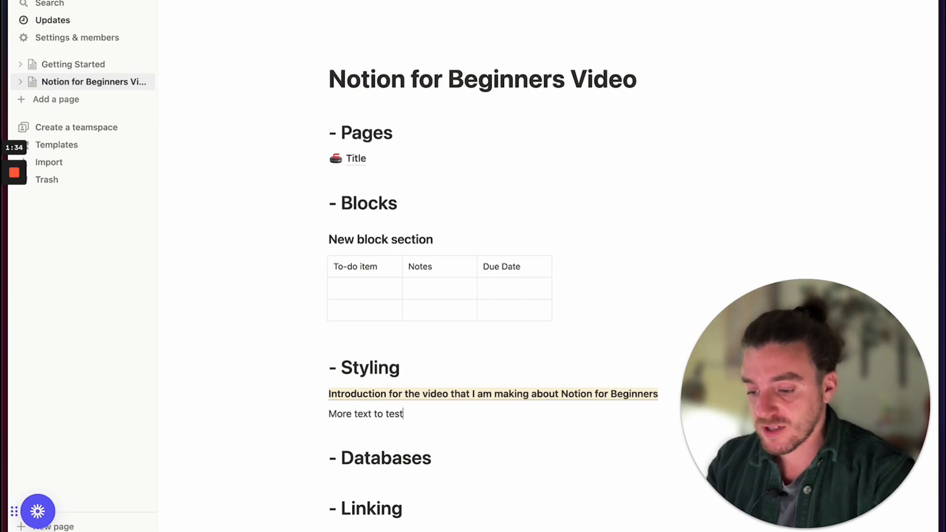
pyautogui.press('super+a')
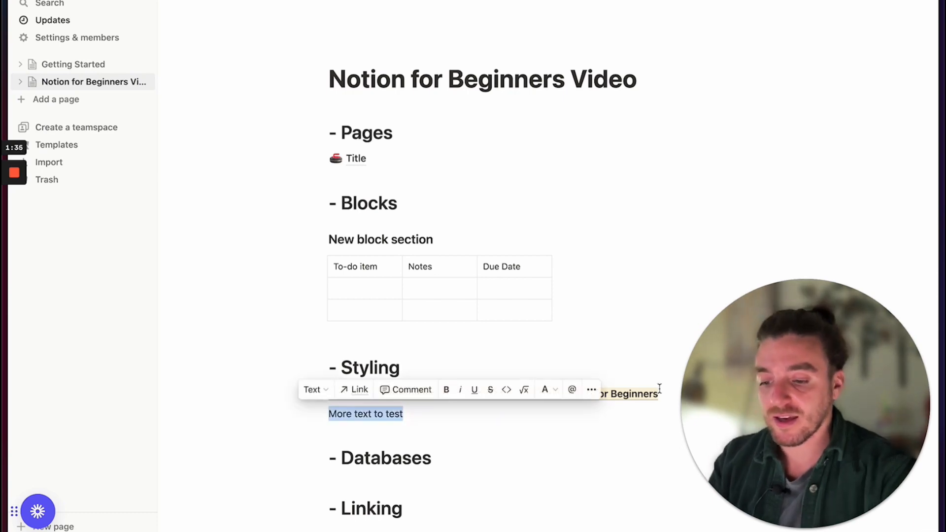
pyautogui.click(545, 389)
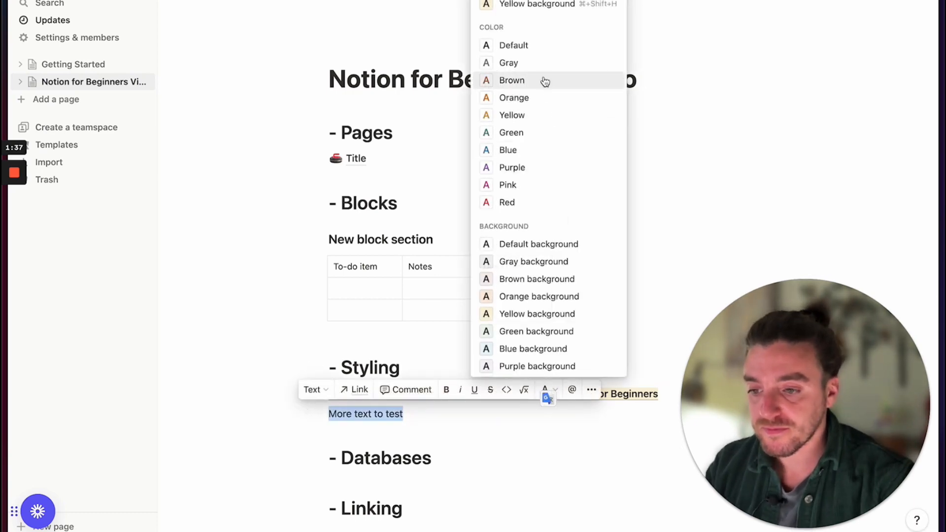
pyautogui.click(526, 133)
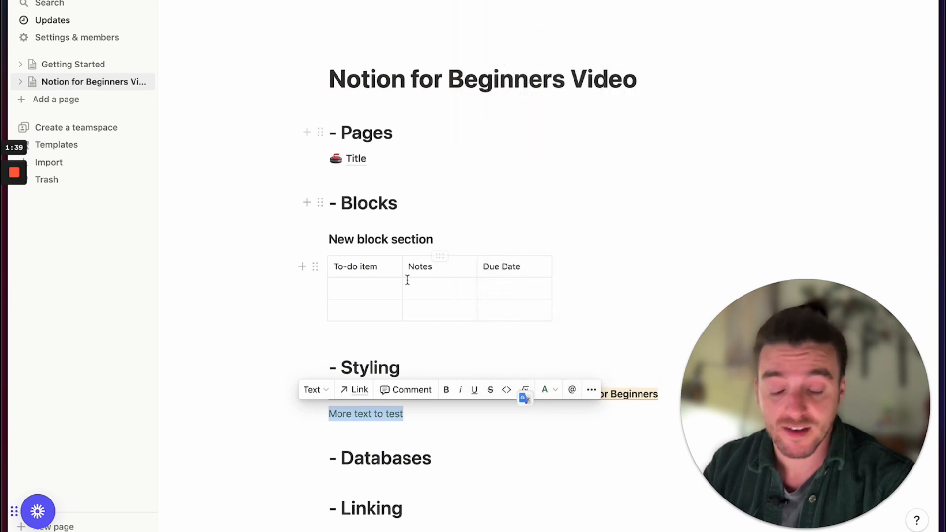
pyautogui.click(408, 414)
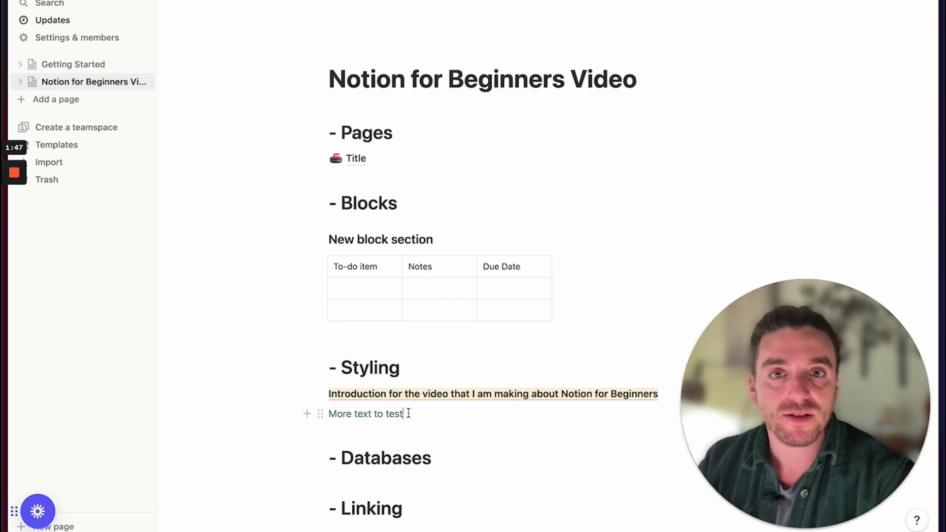
# - Add a Toggle heading 1 below the green line in the Styling section and title it "Toggle Heading test"
pyautogui.press('Return')
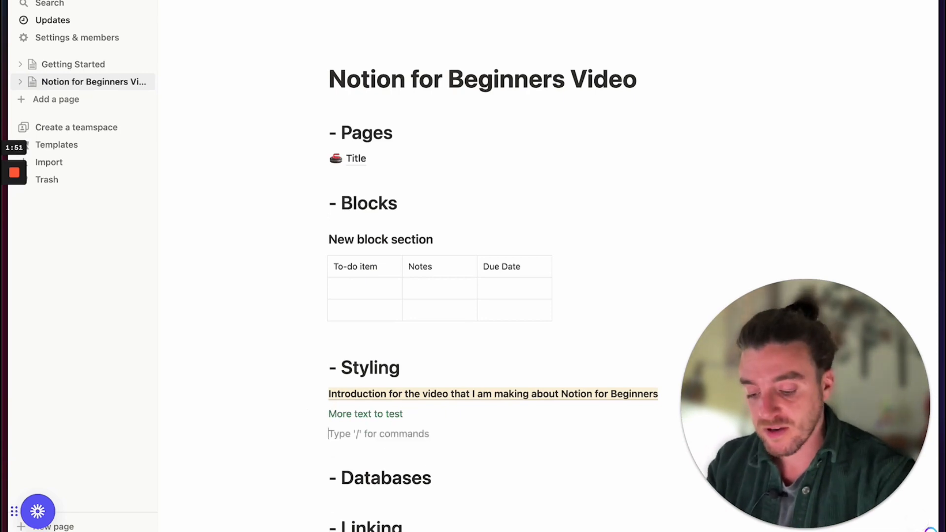
pyautogui.write('/heading')
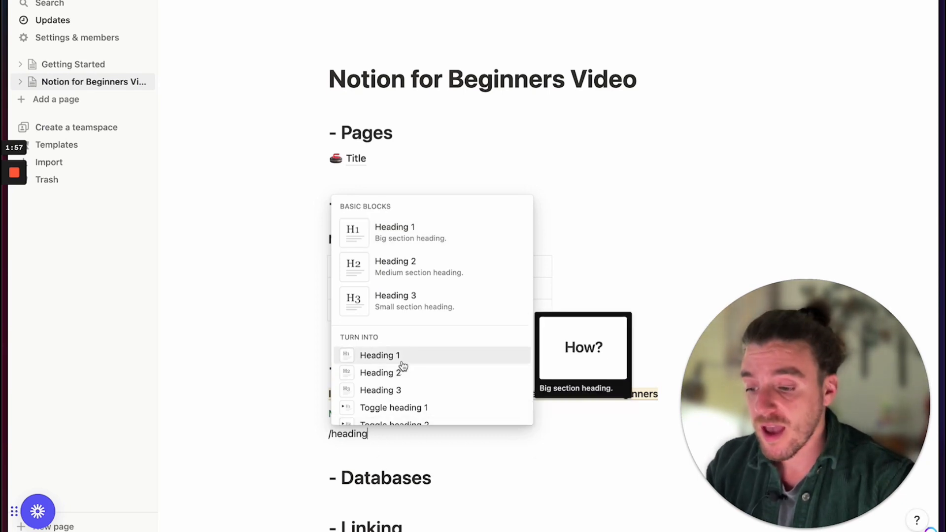
pyautogui.scroll(-2, 397, 366)
pyautogui.scroll(-1, 403, 365)
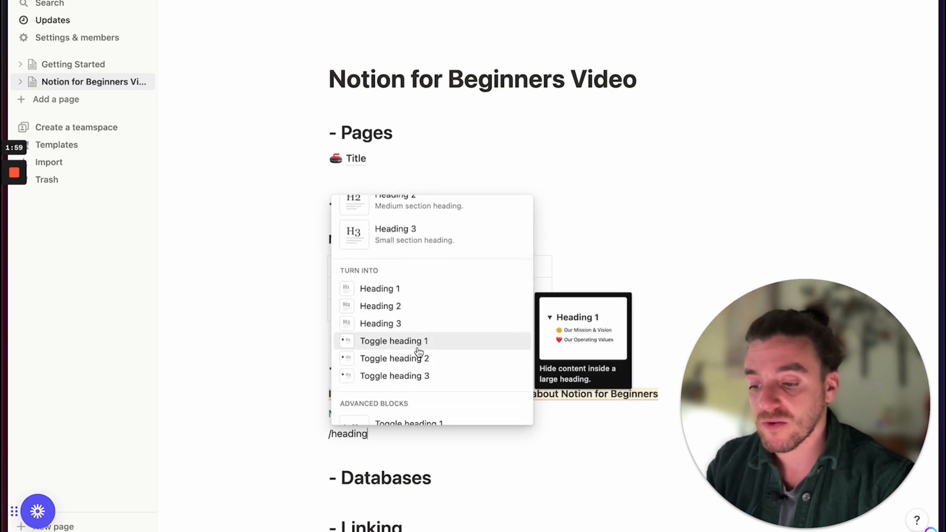
pyautogui.scroll(-2, 419, 340)
pyautogui.scroll(-3, 422, 310)
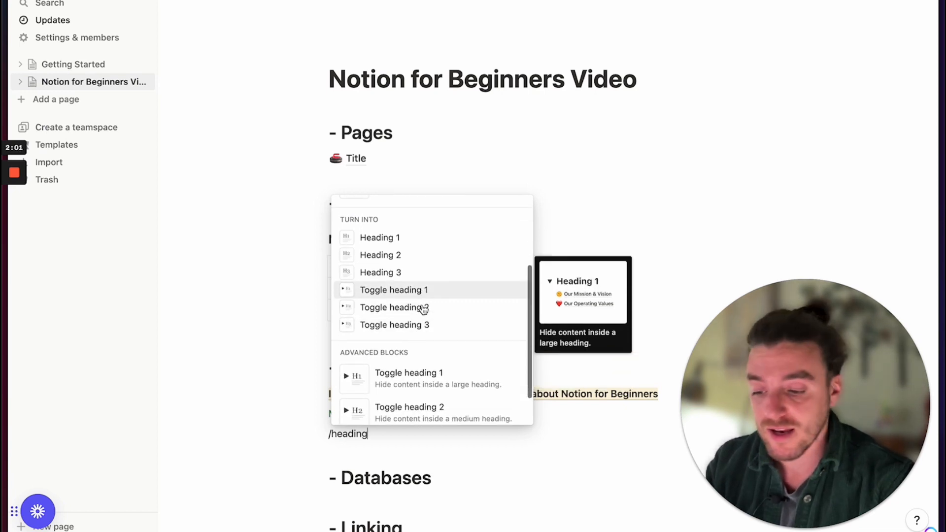
pyautogui.scroll(4, 423, 307)
pyautogui.scroll(1, 422, 309)
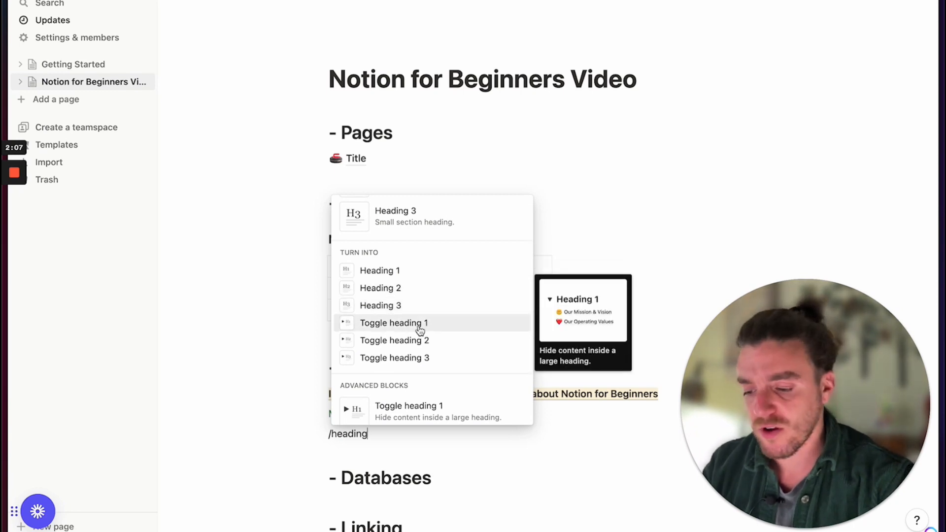
pyautogui.click(423, 323)
pyautogui.write('To')
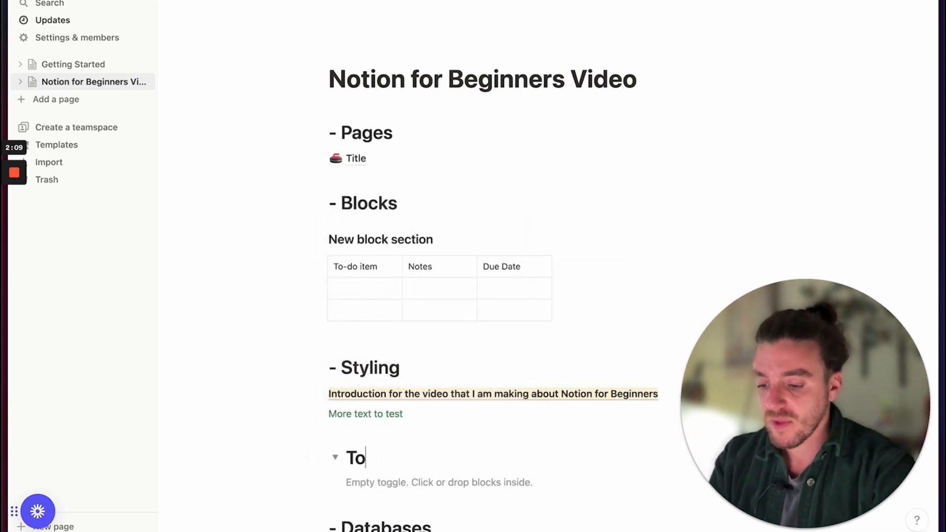
pyautogui.write('ggle Heading test')
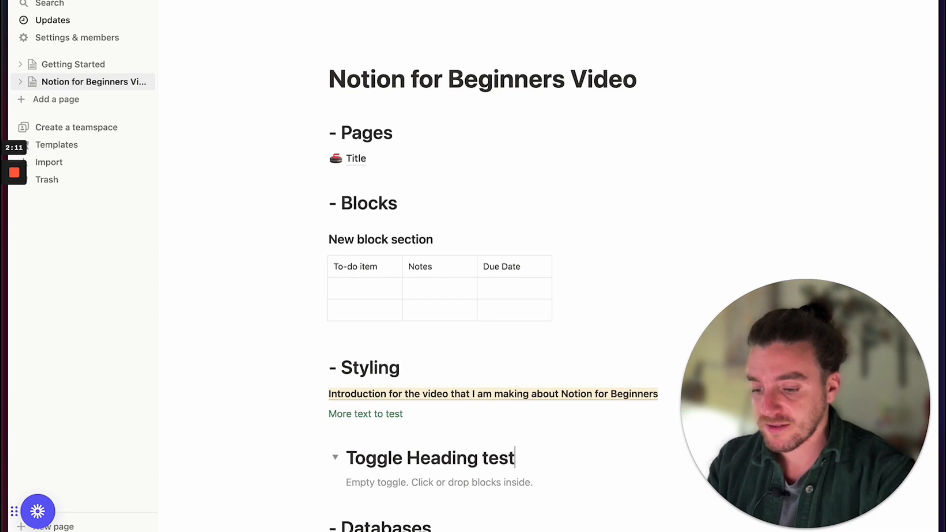
# - Add the line "Information that I would like hidden" inside the "Toggle Heading test" toggle
pyautogui.scroll(-3, 364, 363)
pyautogui.click(364, 364)
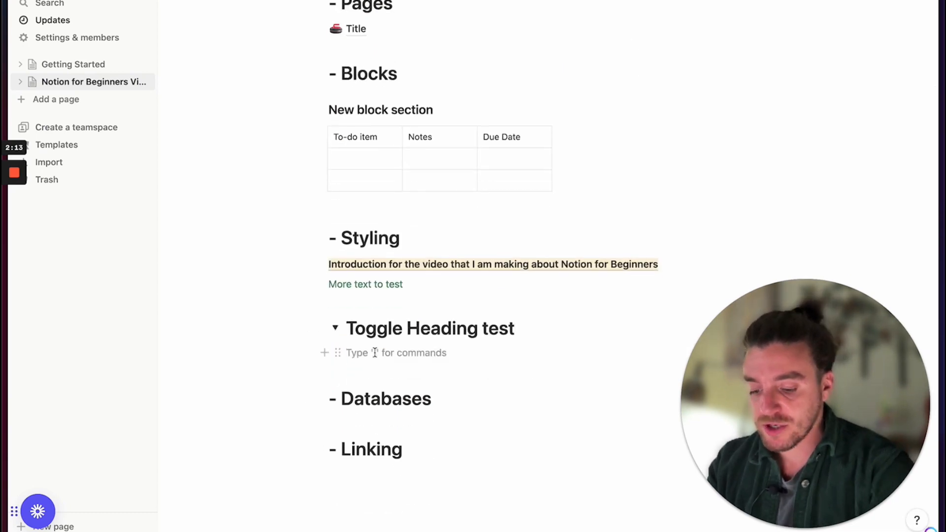
pyautogui.write('Info')
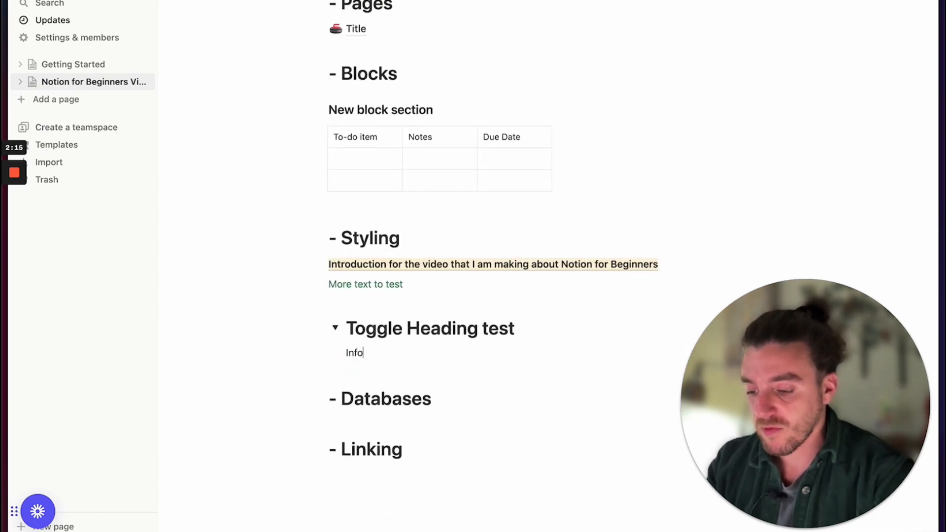
pyautogui.write('rmation that Iw ould like hidden')
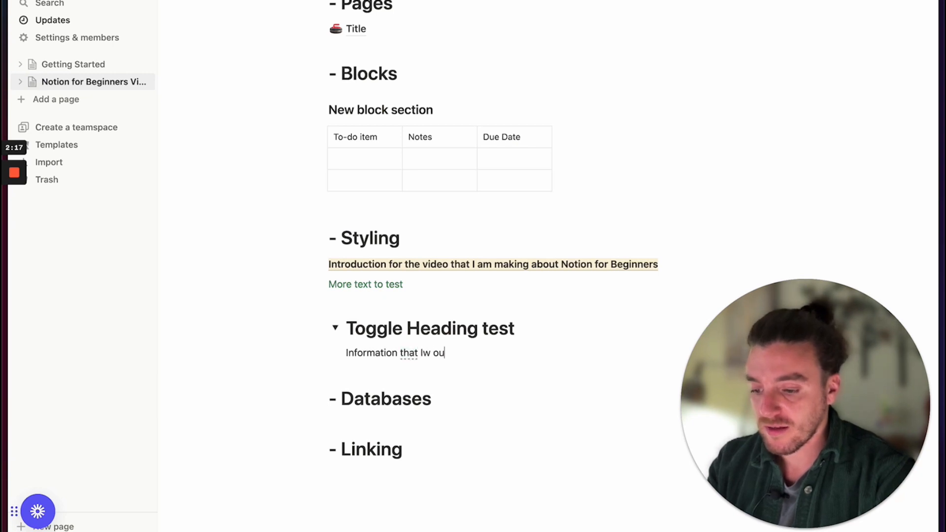
pyautogui.hotkey('alt', 'Left')
pyautogui.hotkey('alt', 'Left')
pyautogui.hotkey('alt', 'Left')
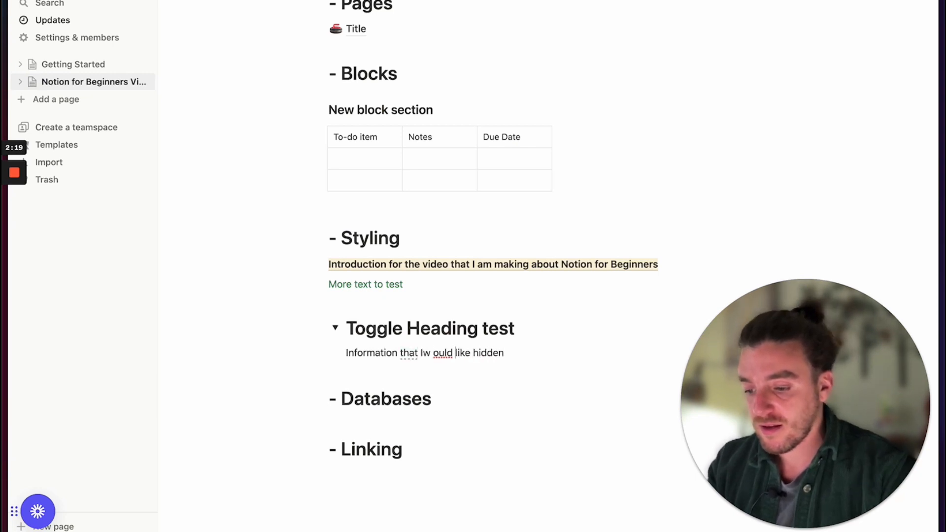
pyautogui.press('BackSpace')
pyautogui.press('Left')
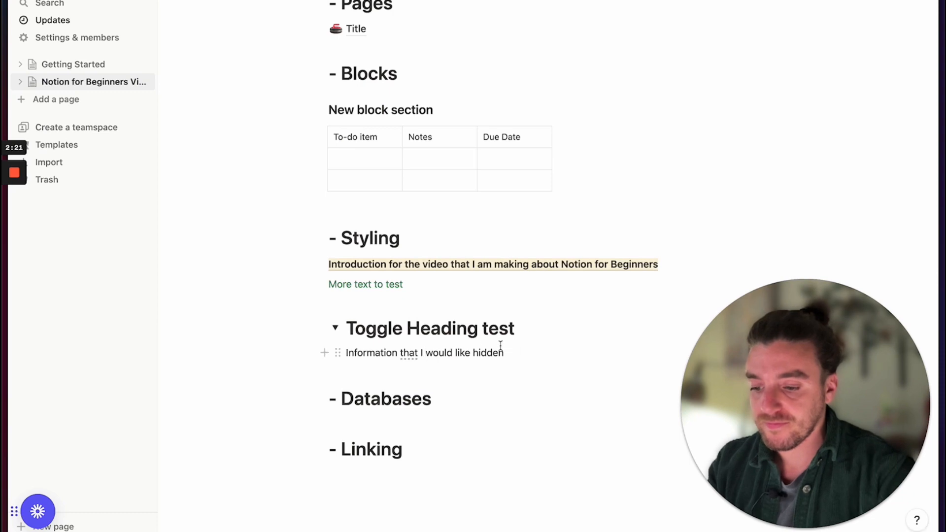
# - Collapse the "Toggle Heading test" heading and give it a green background
pyautogui.click(335, 328)
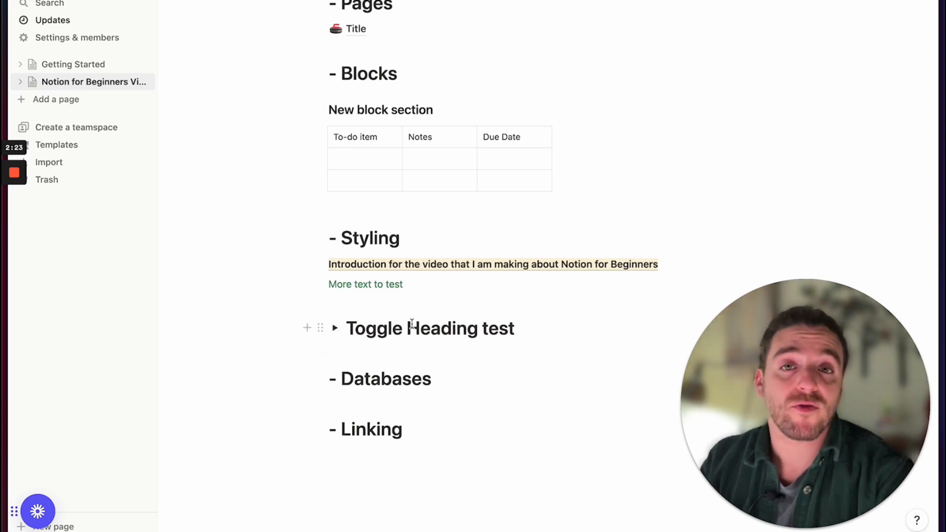
pyautogui.click(320, 328)
pyautogui.moveTo(258, 399)
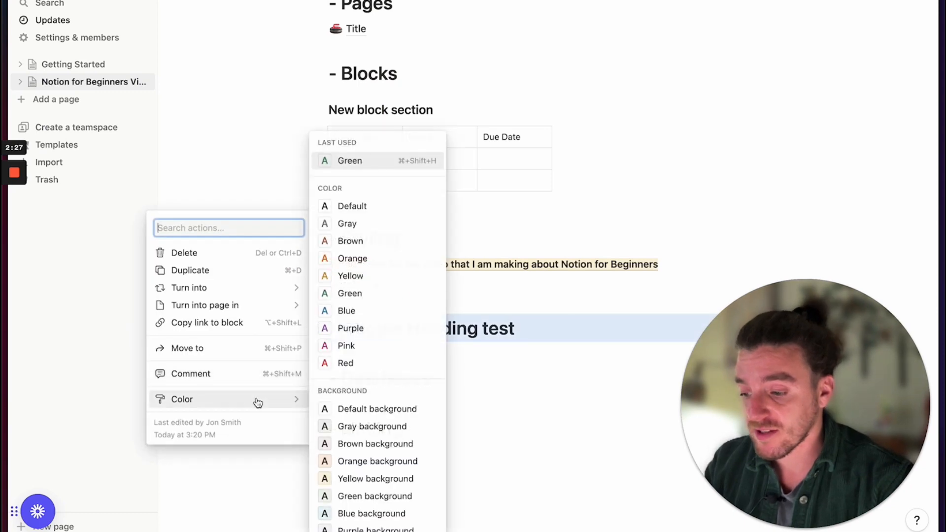
pyautogui.scroll(-2, 389, 443)
pyautogui.click(378, 452)
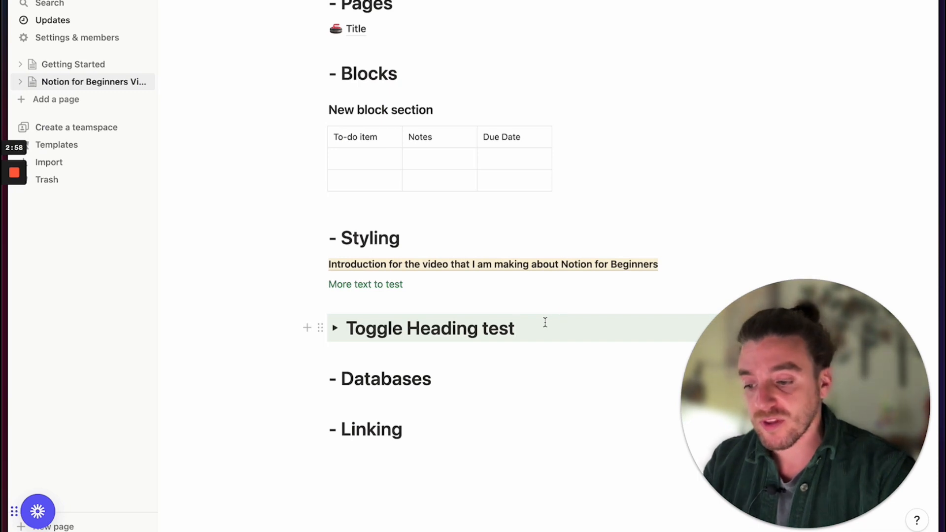
# - Insert a 2 columns block on a new line below the toggle heading
pyautogui.press('Return')
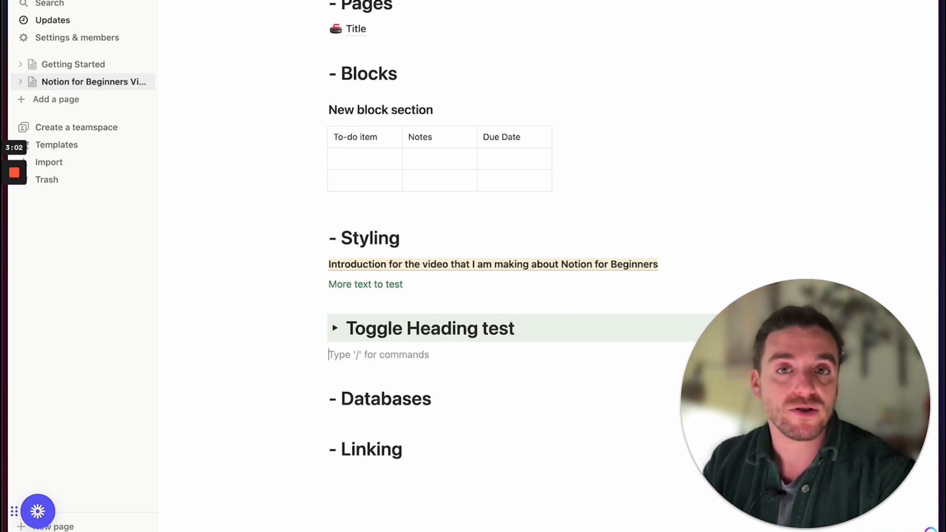
pyautogui.write('/')
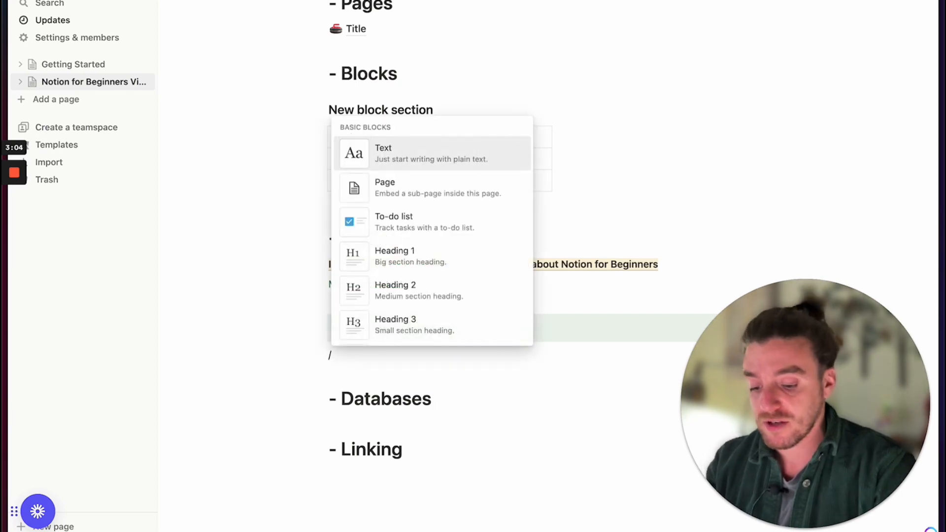
pyautogui.write('colu')
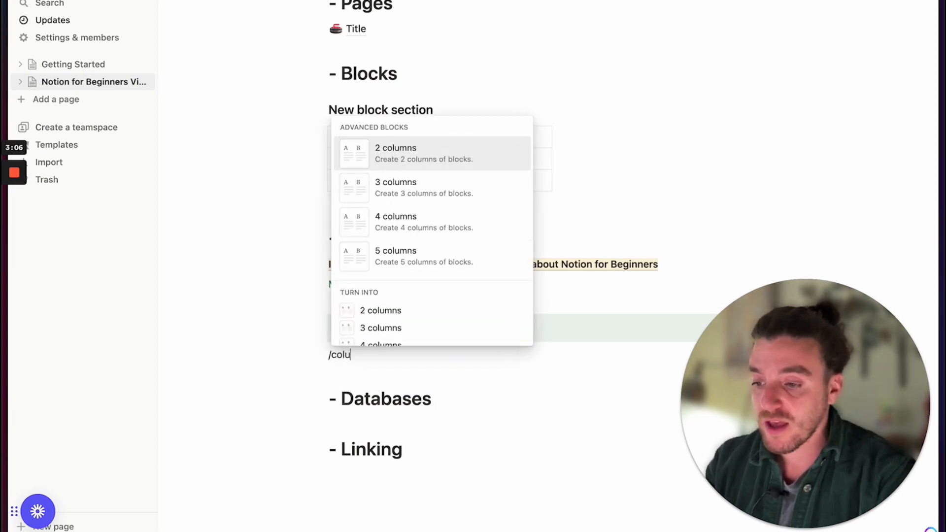
pyautogui.scroll(-1, 461, 178)
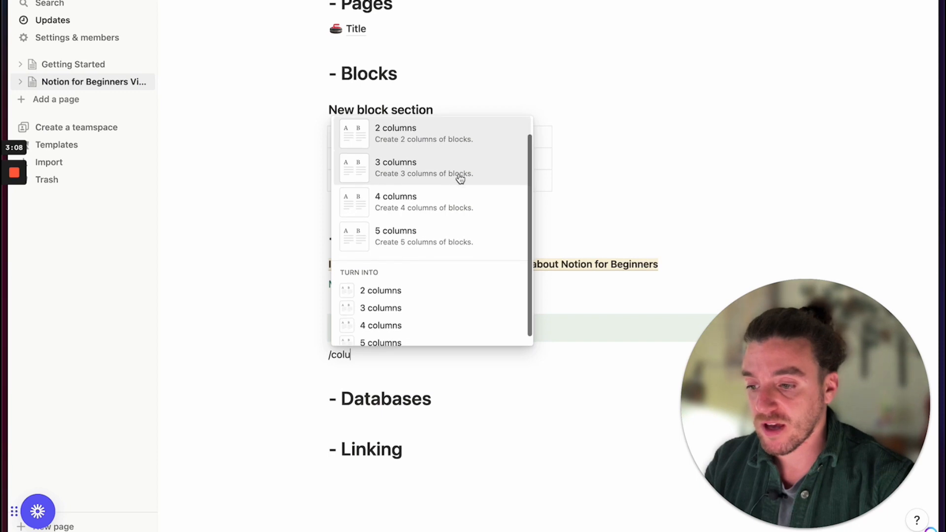
pyautogui.scroll(1, 458, 175)
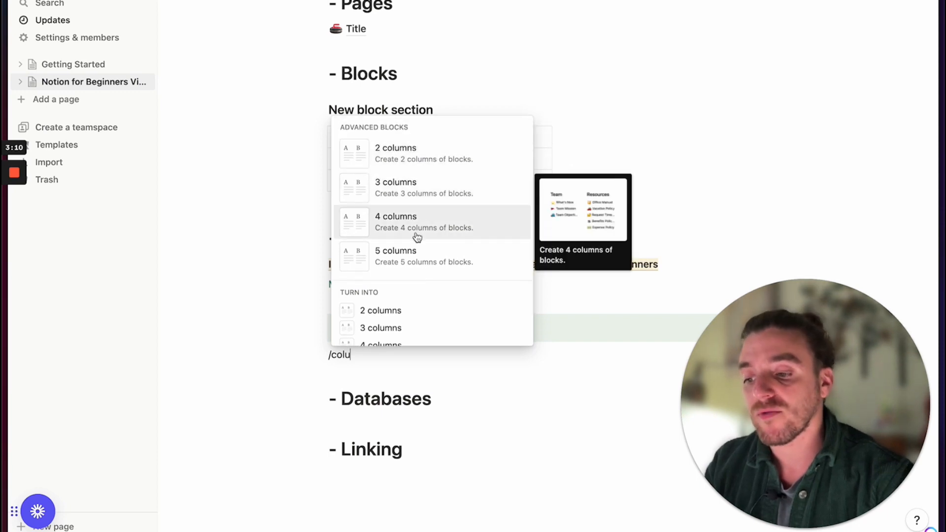
pyautogui.scroll(-1, 430, 257)
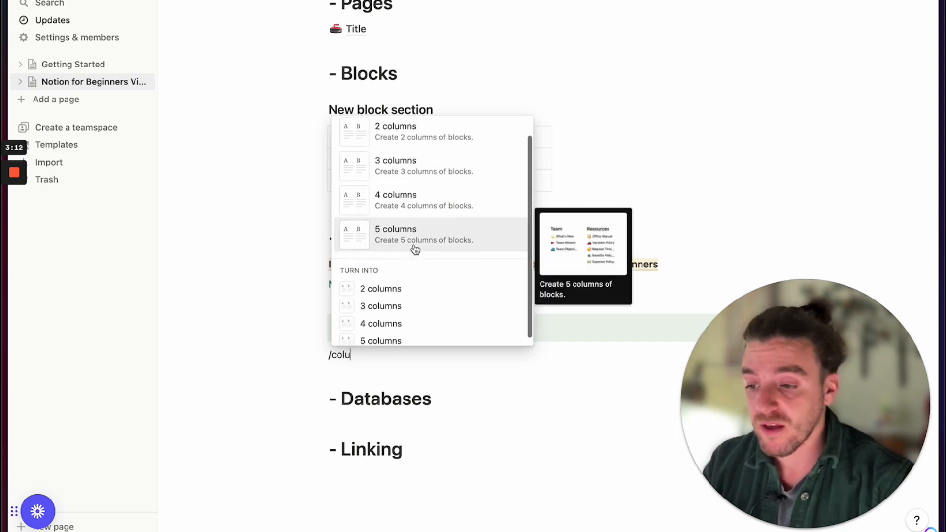
pyautogui.scroll(1, 443, 207)
pyautogui.press('BackSpace')
pyautogui.press('BackSpace')
pyautogui.press('BackSpace')
pyautogui.press('BackSpace')
pyautogui.press('BackSpace')
pyautogui.scroll(-3, 429, 296)
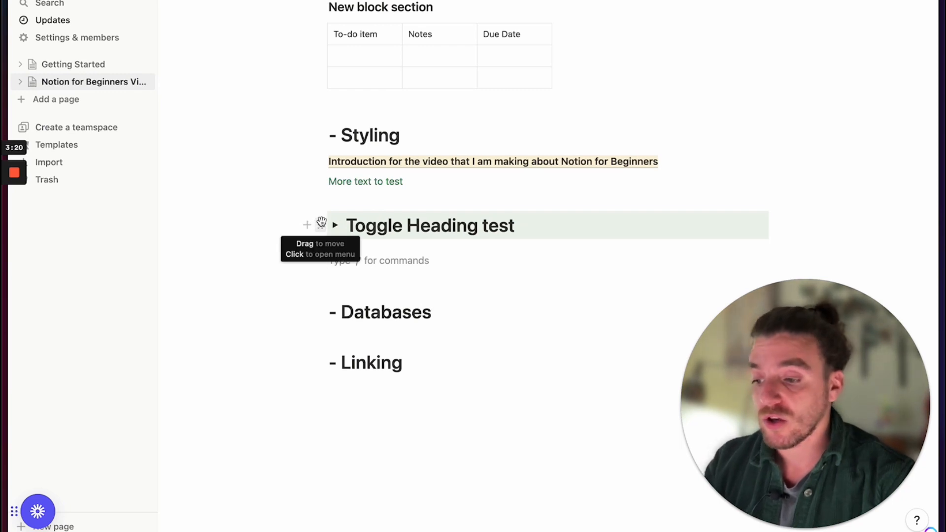
# - Add the lines "Start herere" and "sdsdsdsds" in the first column below the toggle heading
pyautogui.write('S')
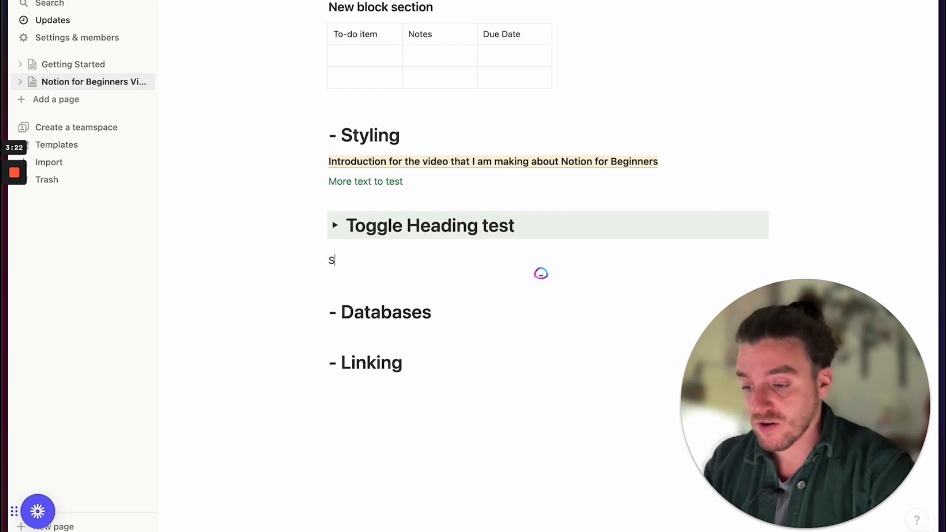
pyautogui.write('tart herere')
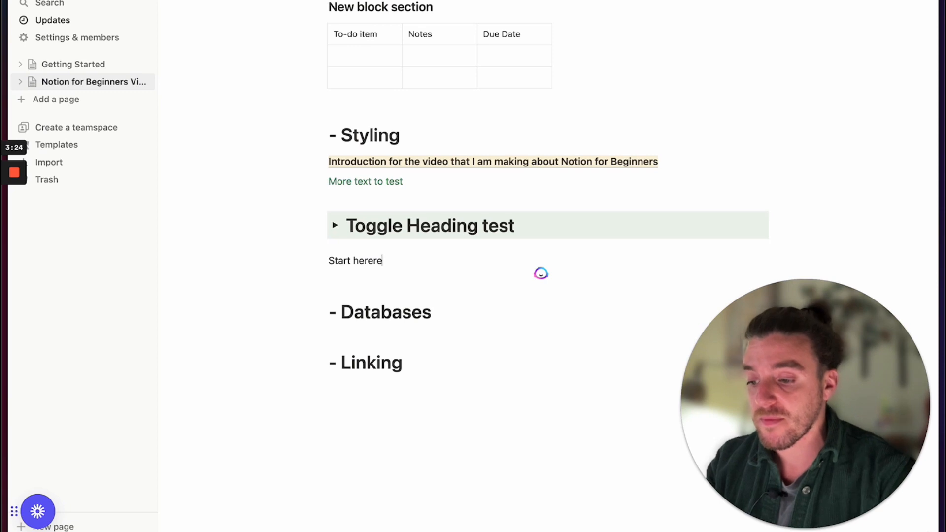
pyautogui.press('Return')
pyautogui.write('sdsdsdsds')
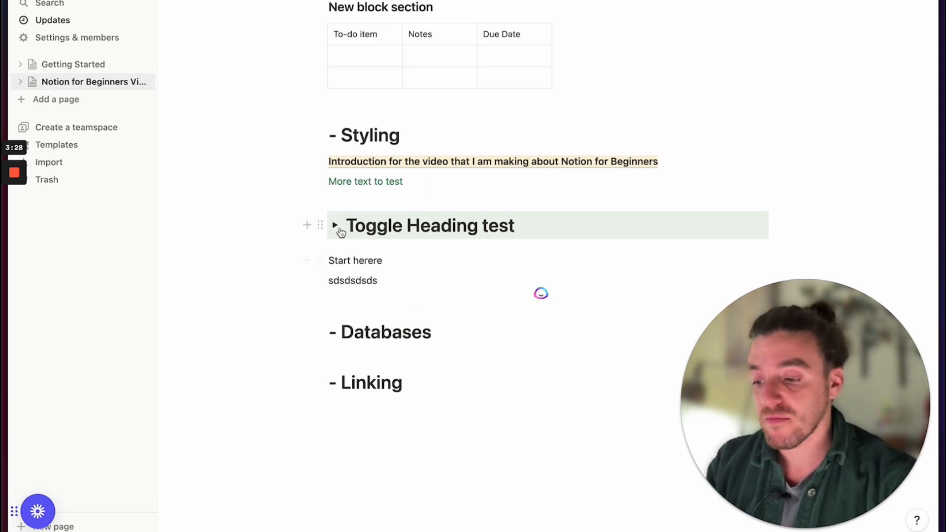
# - Move the toggle heading into the second column and the Styling heading above "Start herere" in the first column
pyautogui.moveTo(320, 225); pyautogui.dragTo(594, 255)
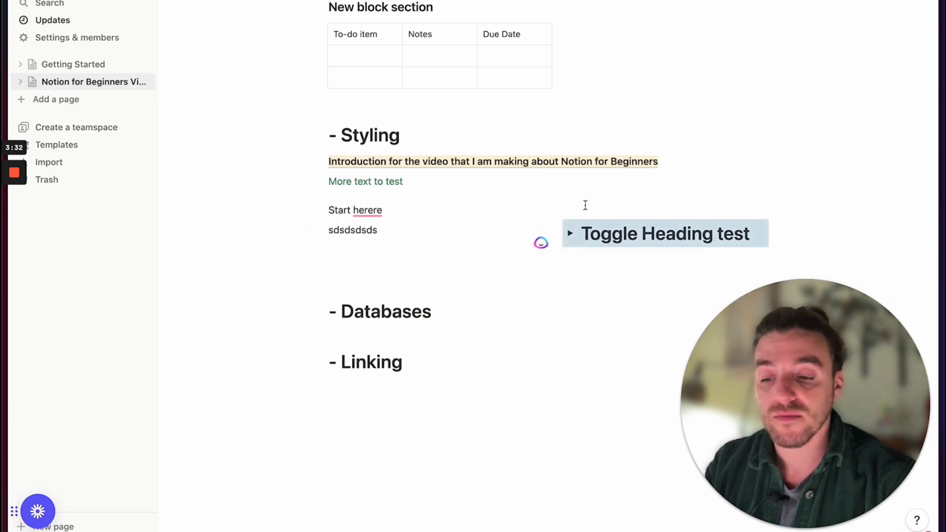
pyautogui.scroll(2, 585, 205)
pyautogui.click(576, 235)
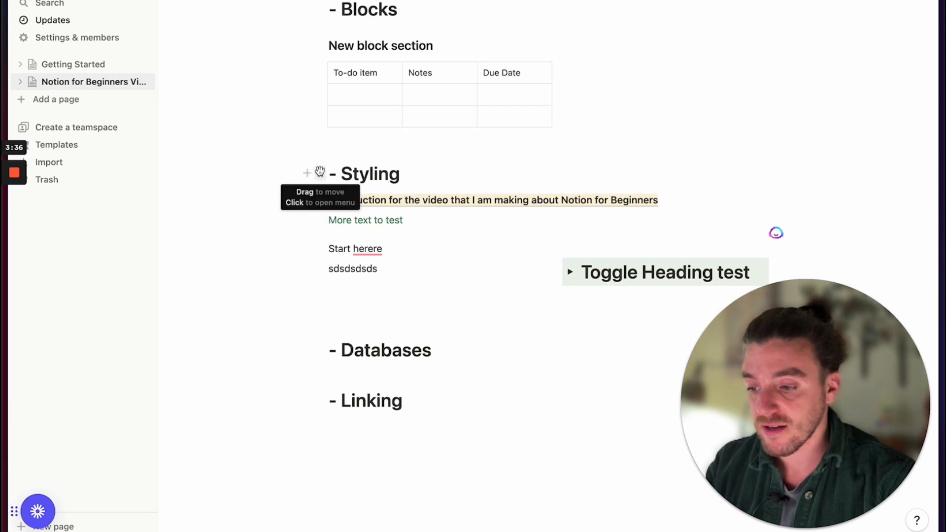
pyautogui.moveTo(320, 174); pyautogui.dragTo(334, 248)
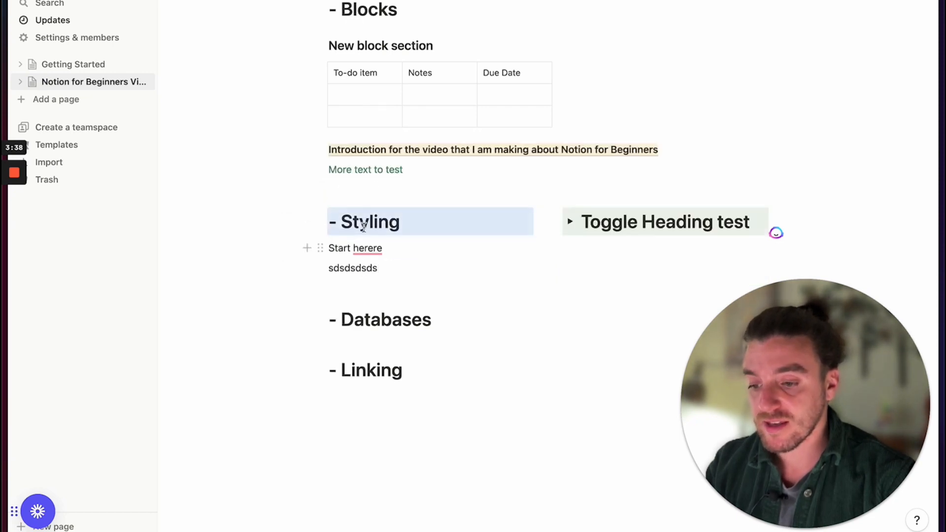
pyautogui.click(527, 223)
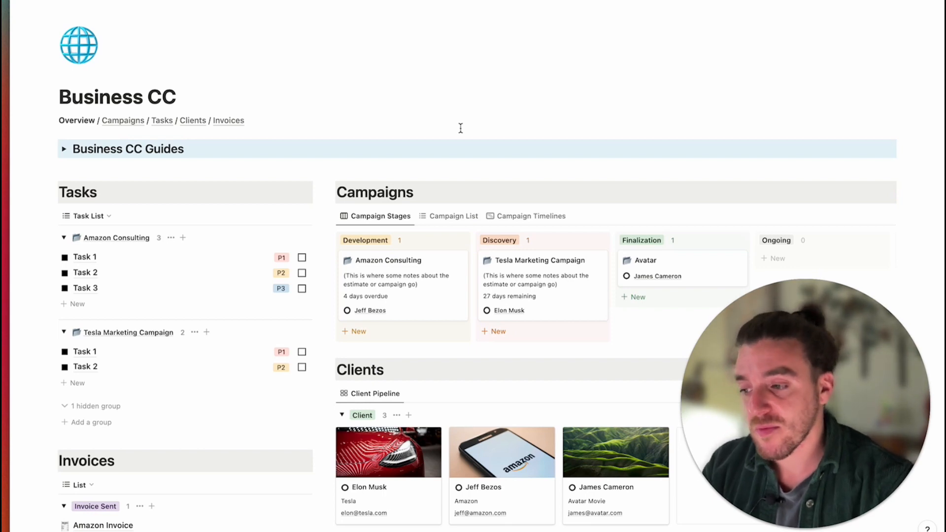
# - Review how the Business CC page arranges its Tasks, Invoices, Campaigns, Clients and Calendar sections in columns
pyautogui.scroll(-3, 461, 128)
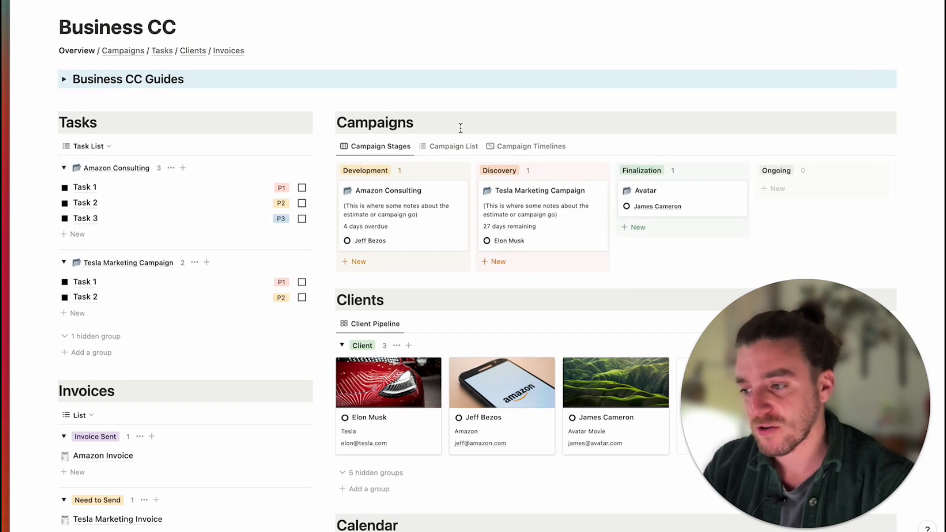
pyautogui.scroll(-6, 461, 128)
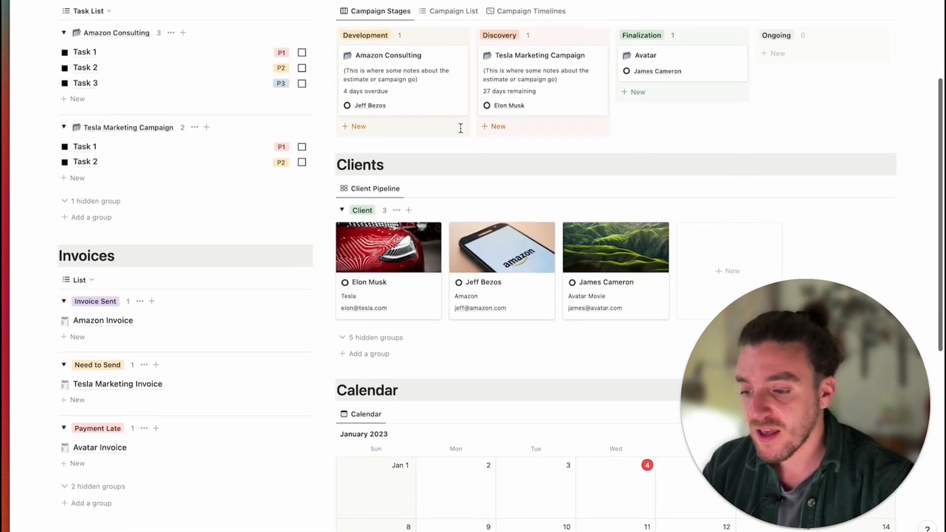
pyautogui.scroll(2, 461, 128)
pyautogui.scroll(-1, 395, 226)
pyautogui.scroll(1, 395, 226)
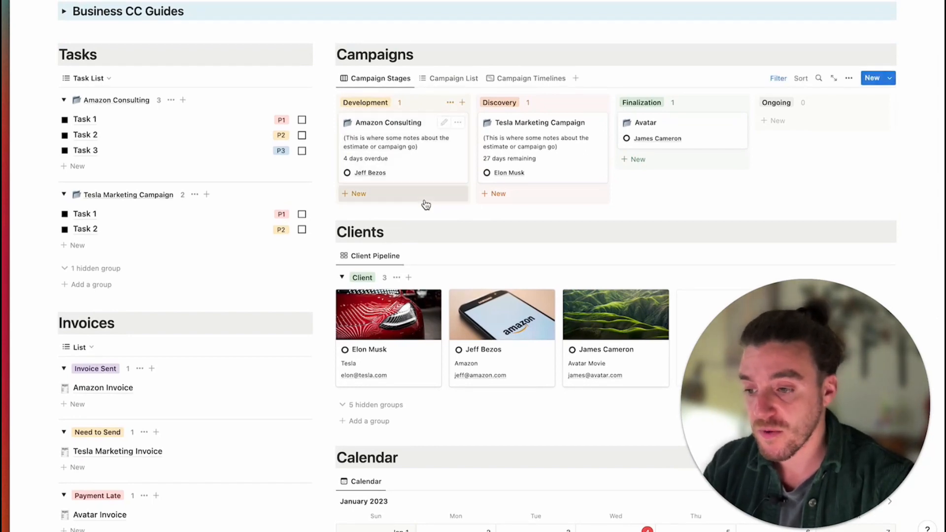
pyautogui.scroll(1, 422, 205)
pyautogui.scroll(1, 437, 435)
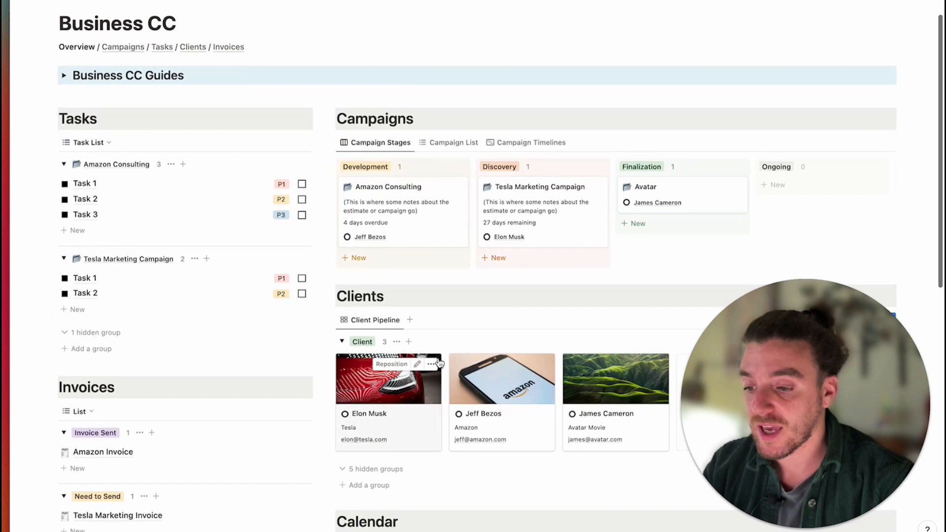
# - Open the Amazon Consulting campaign and the Amazon Invoice entry on the Business CC page to examine their properties
pyautogui.click(439, 238)
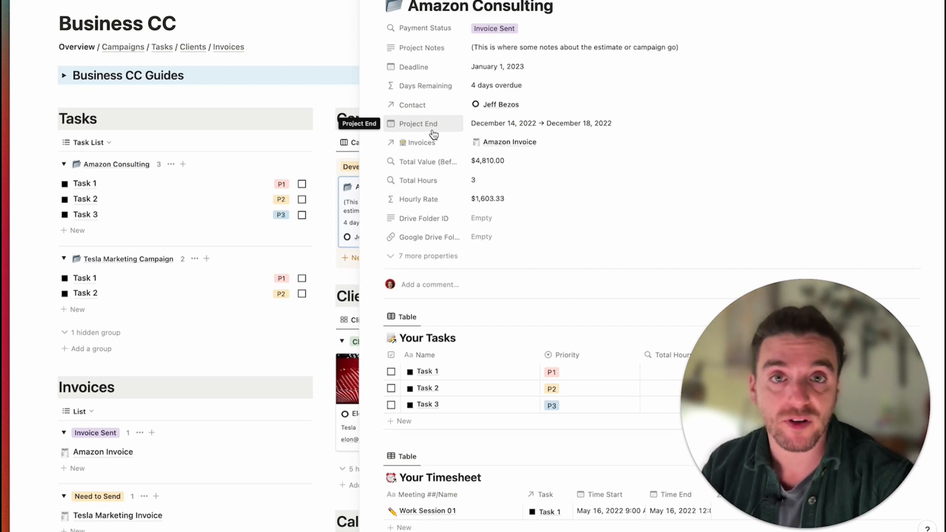
pyautogui.scroll(-1, 464, 219)
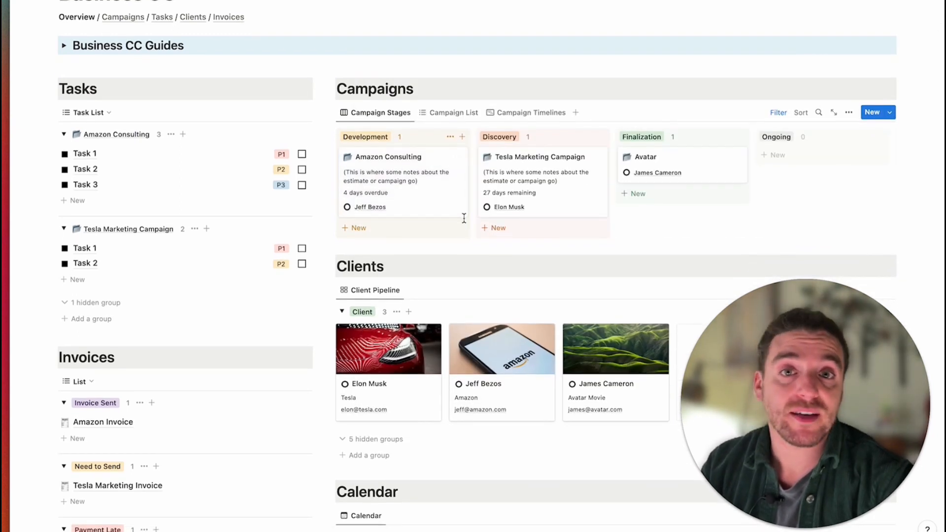
pyautogui.scroll(-5, 464, 219)
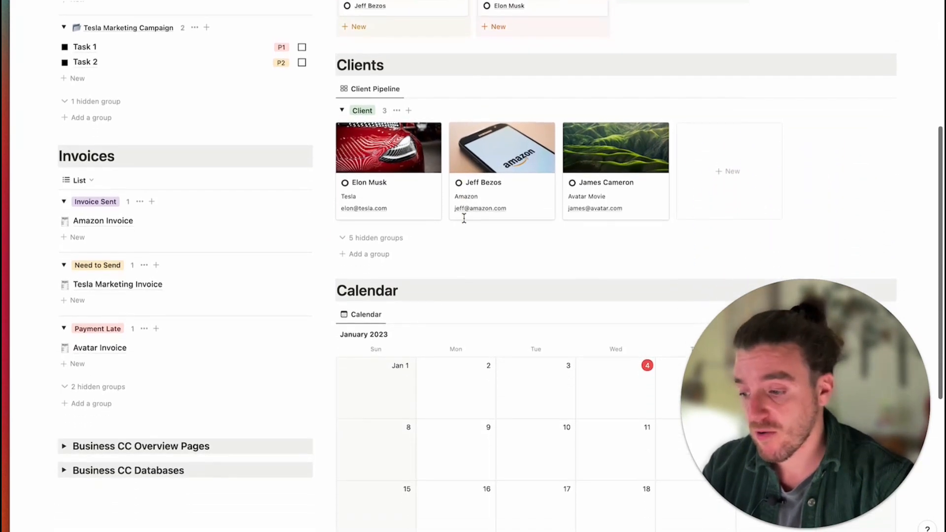
pyautogui.click(104, 215)
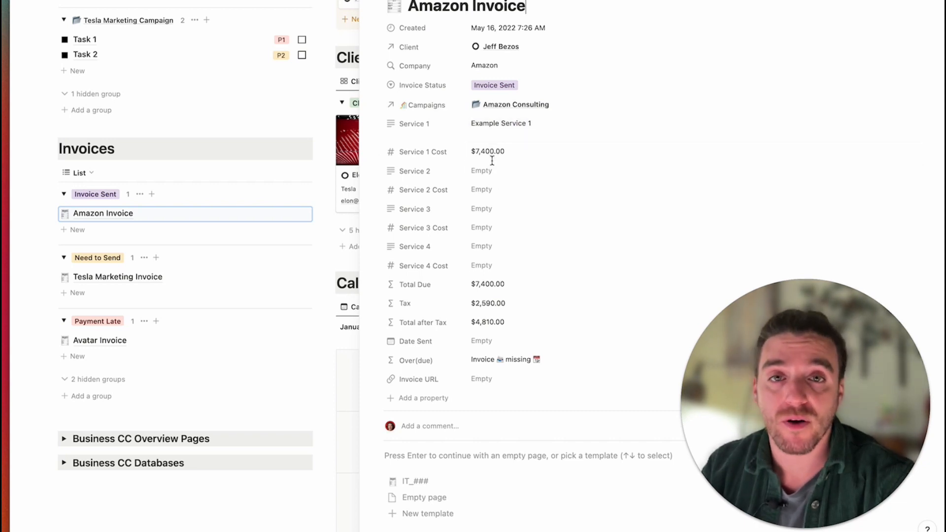
pyautogui.scroll(-3, 492, 161)
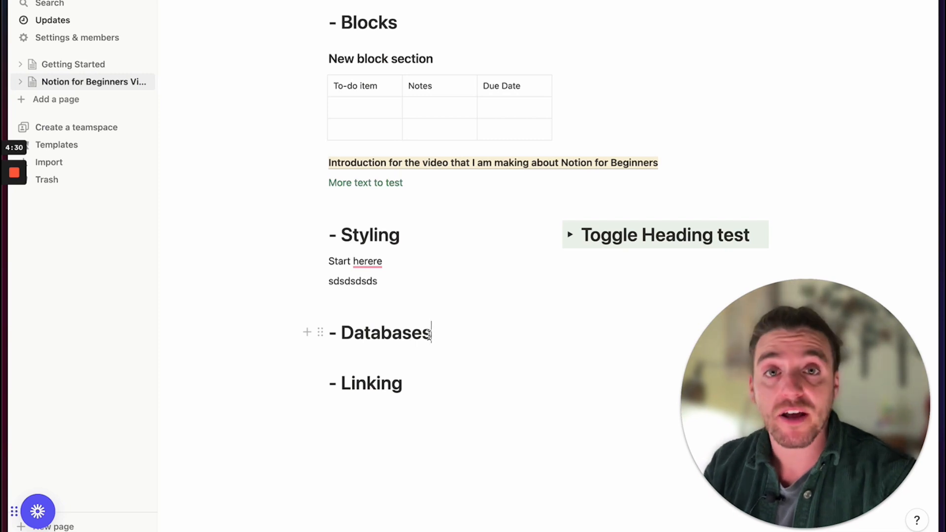
# - Insert an inline database under the Databases heading and title it "Example Database"
pyautogui.press('Return')
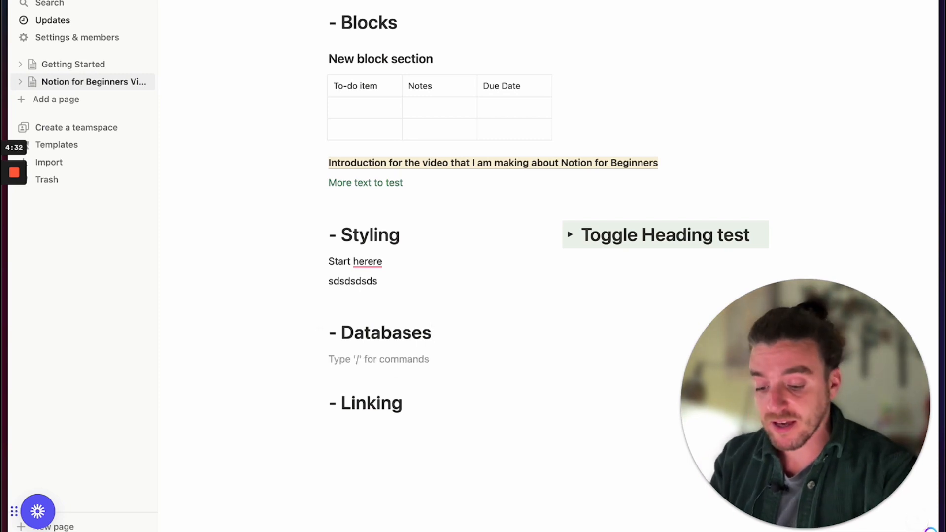
pyautogui.write('/data')
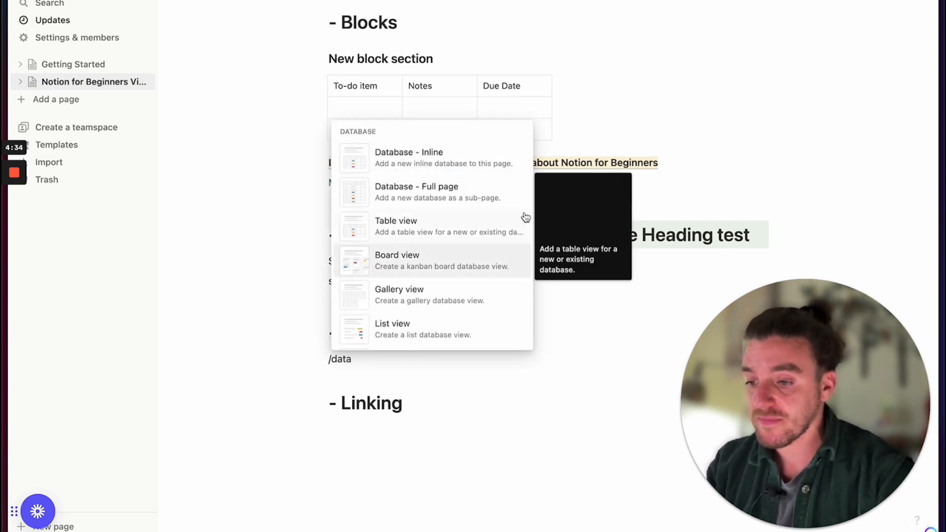
pyautogui.click(441, 169)
pyautogui.scroll(-5, 433, 404)
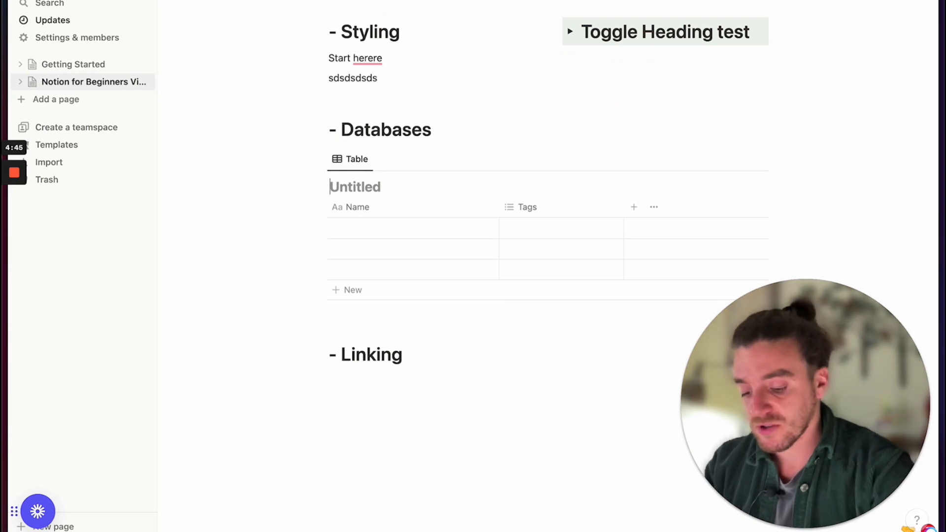
pyautogui.write('Example Databse')
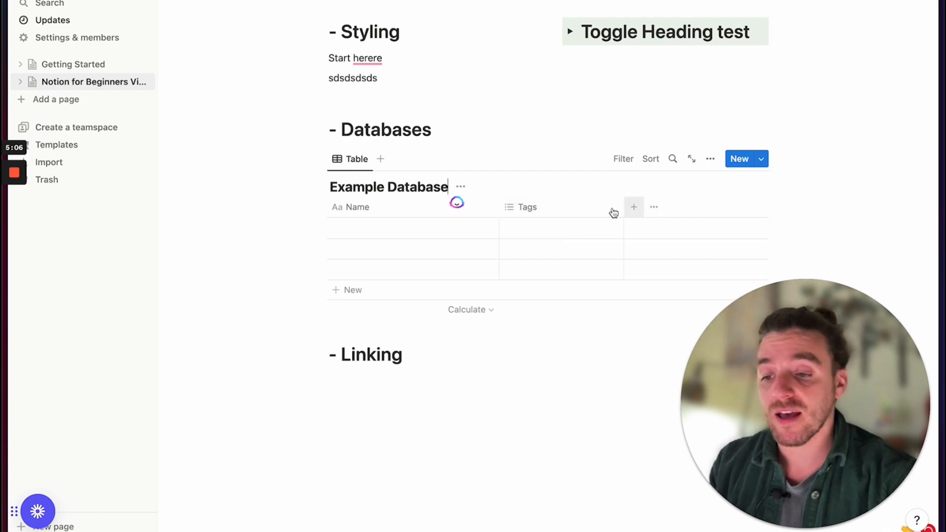
# - Delete the Tags property from the Example Database
pyautogui.click(570, 208)
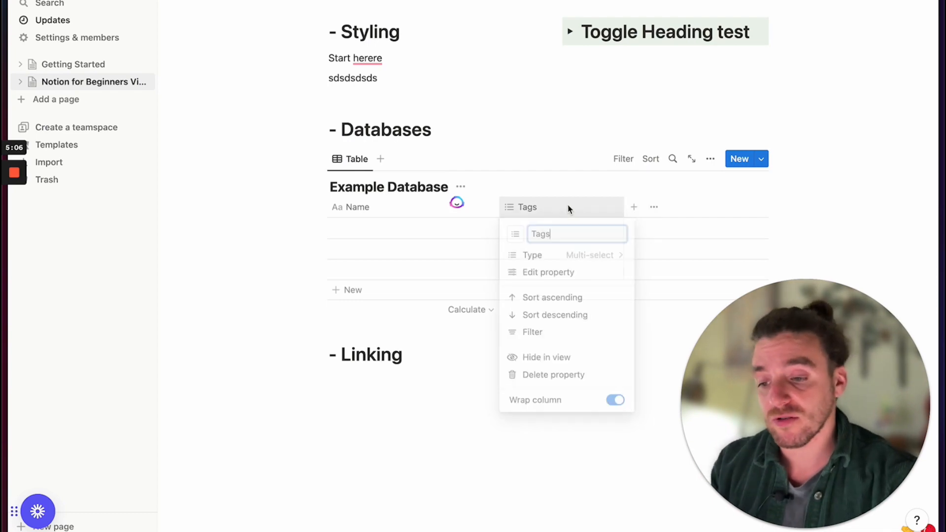
pyautogui.click(538, 374)
pyautogui.click(512, 261)
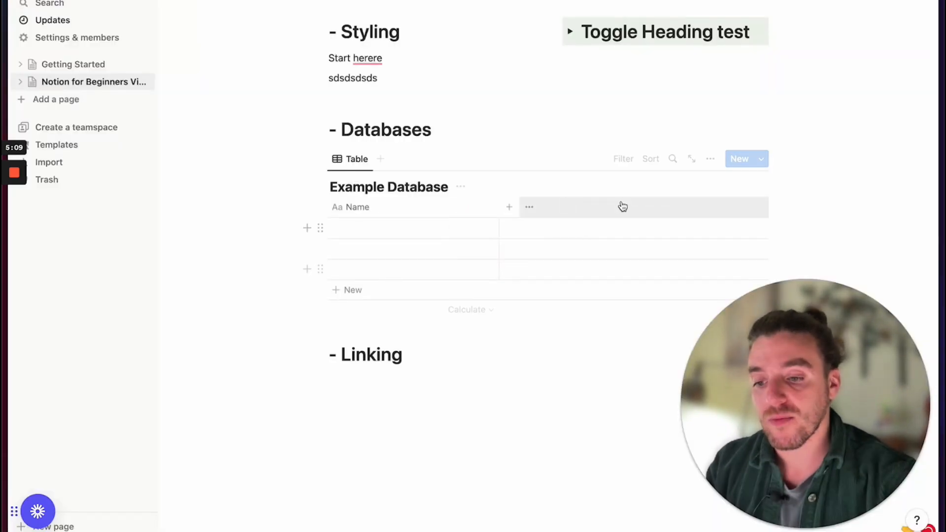
# - Name the first entry of the Example Database "Task 1"
pyautogui.click(511, 210)
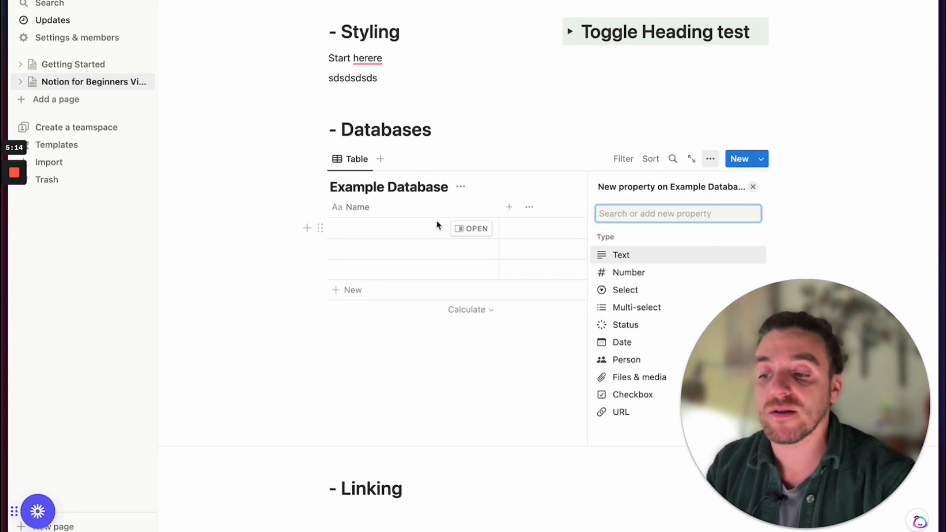
pyautogui.click(428, 234)
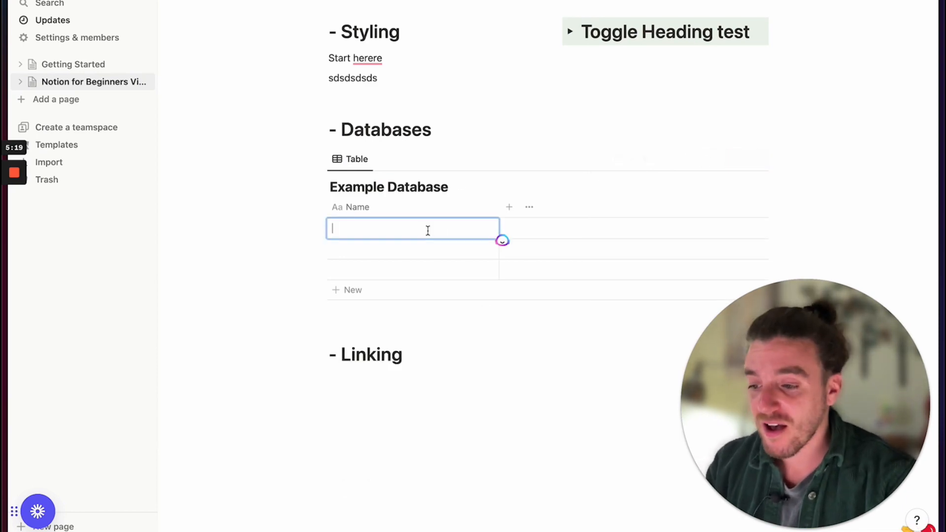
pyautogui.write('Task 1')
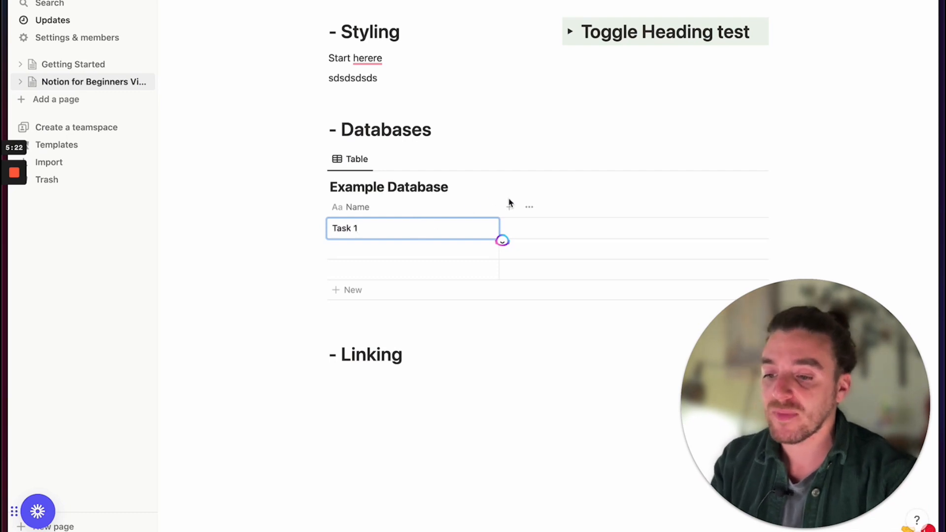
pyautogui.press('Return')
# - Add a Checkbox property to the Example Database and name it "Completed"
pyautogui.click(510, 207)
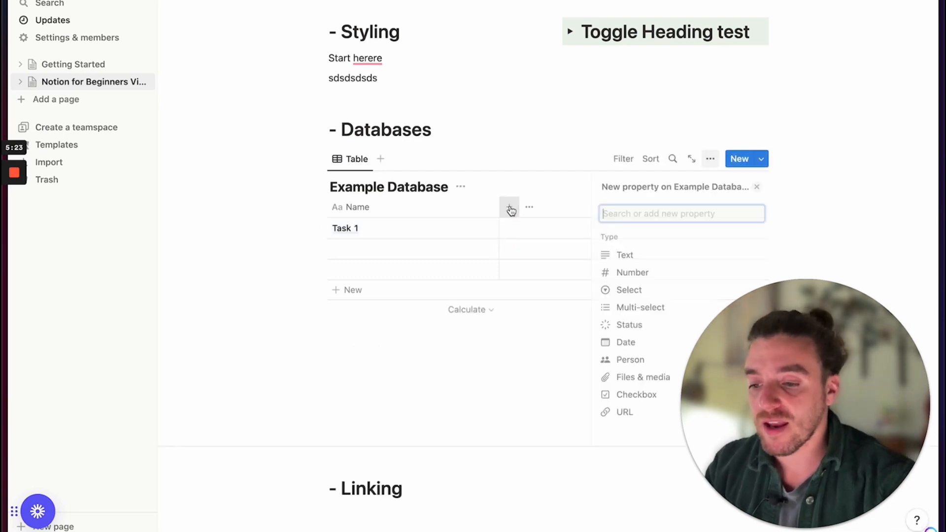
pyautogui.click(633, 394)
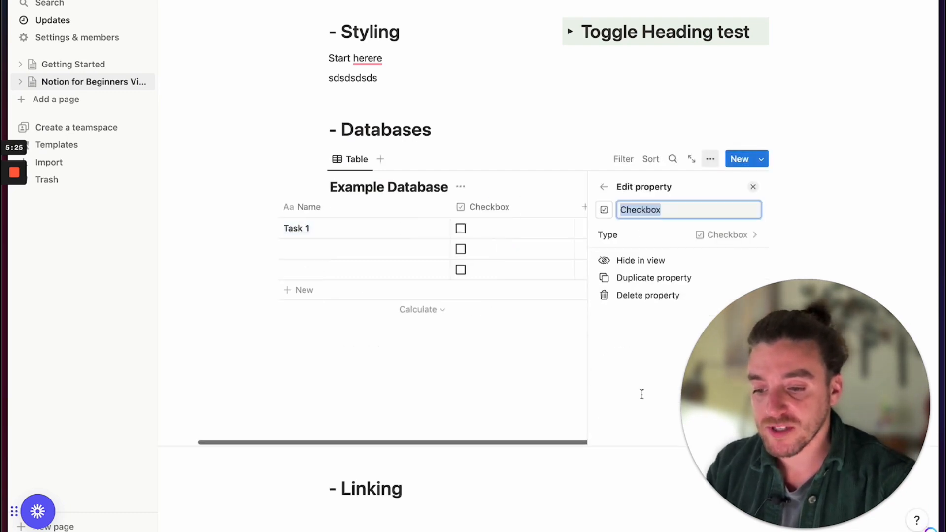
pyautogui.write('Completed')
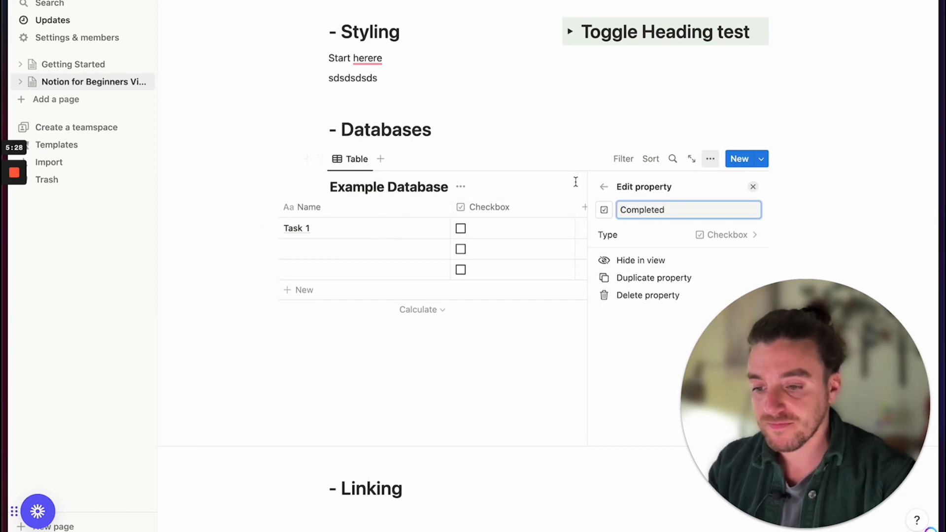
pyautogui.press('Return')
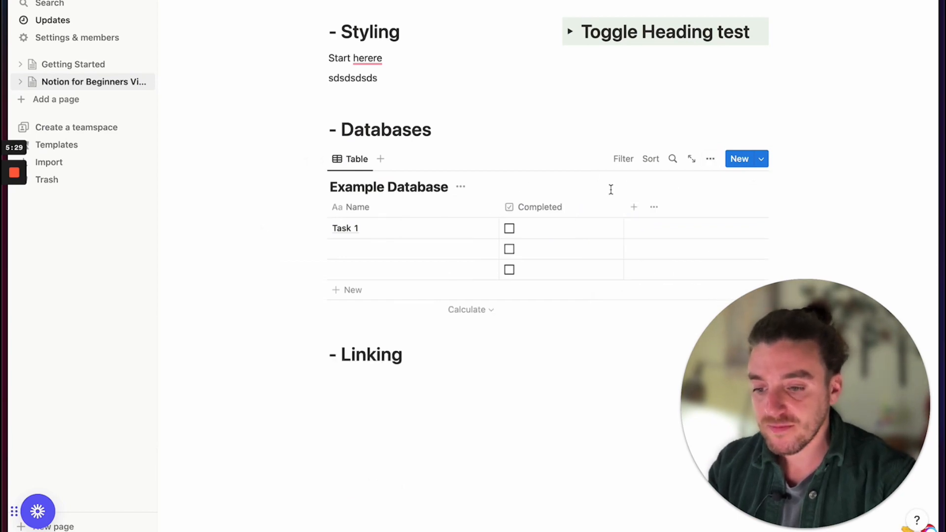
# - Add a Date property to the Example Database, keeping the name "Date"
pyautogui.click(634, 207)
pyautogui.write('Date')
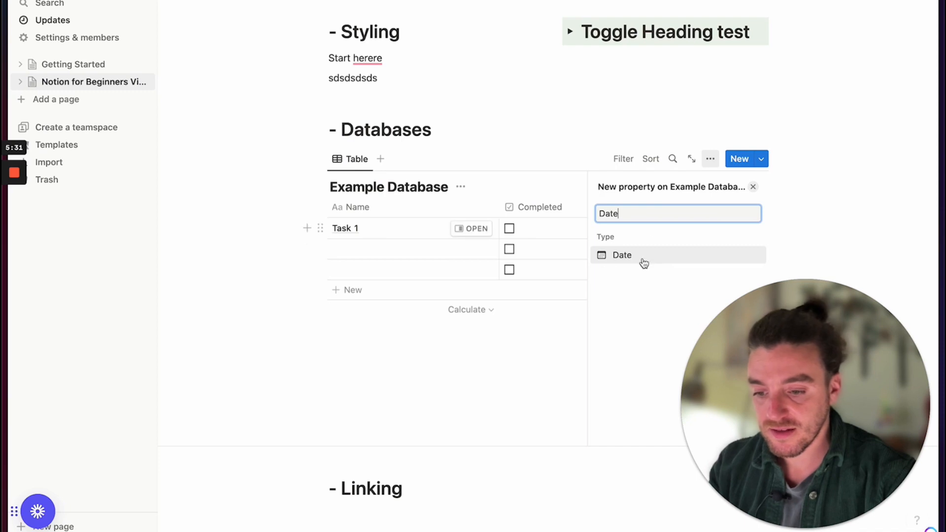
pyautogui.click(644, 255)
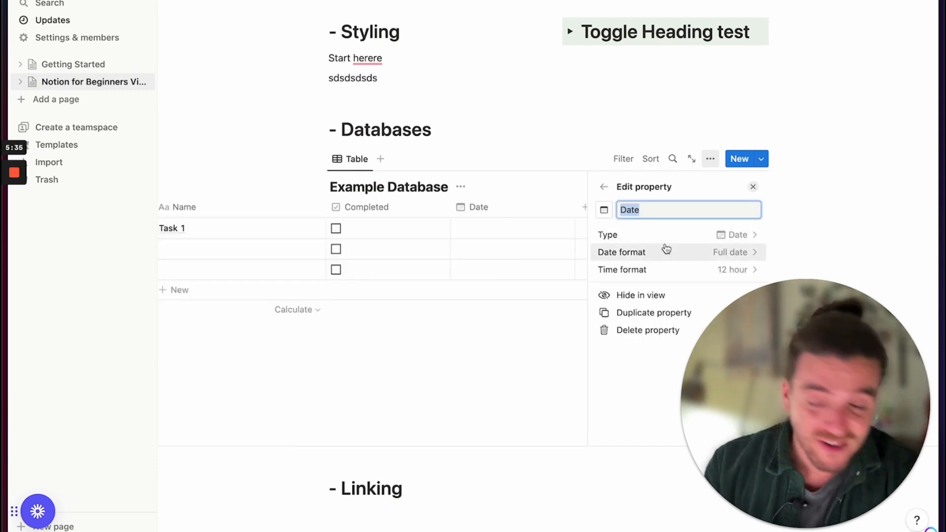
pyautogui.click(523, 228)
pyautogui.press('Escape')
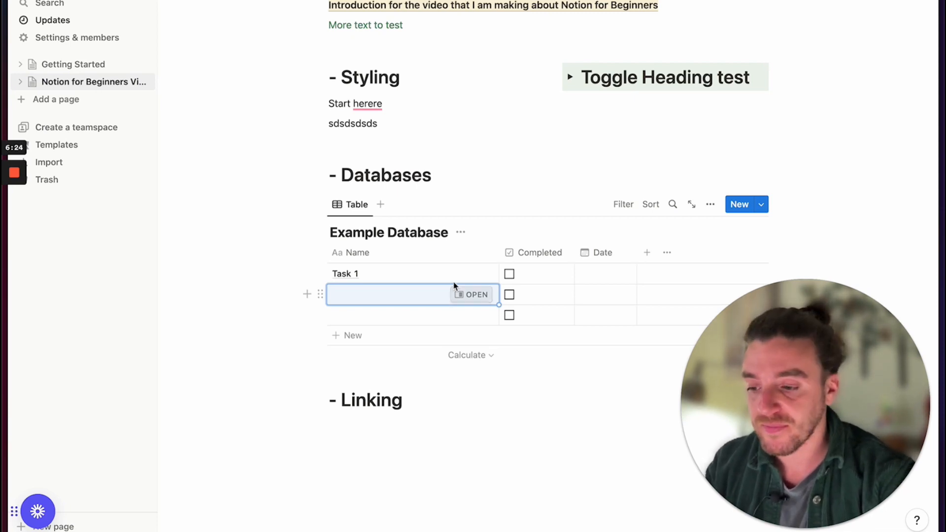
# - Add a second view to the Example Database using the List layout
pyautogui.click(382, 205)
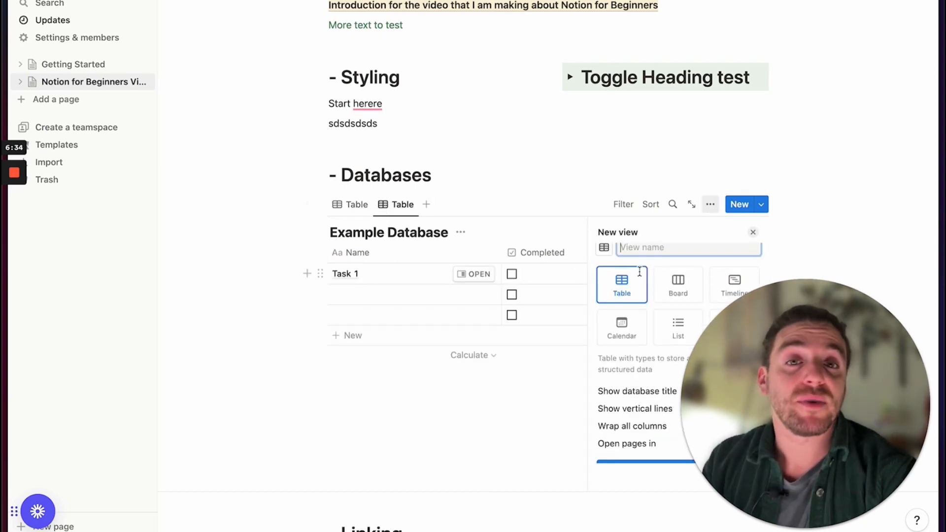
pyautogui.scroll(-2, 640, 271)
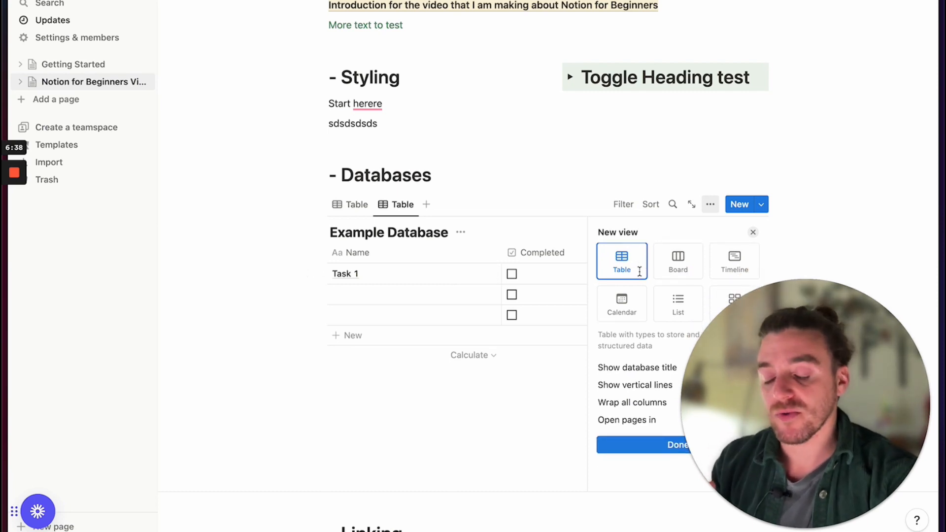
pyautogui.scroll(-1, 640, 271)
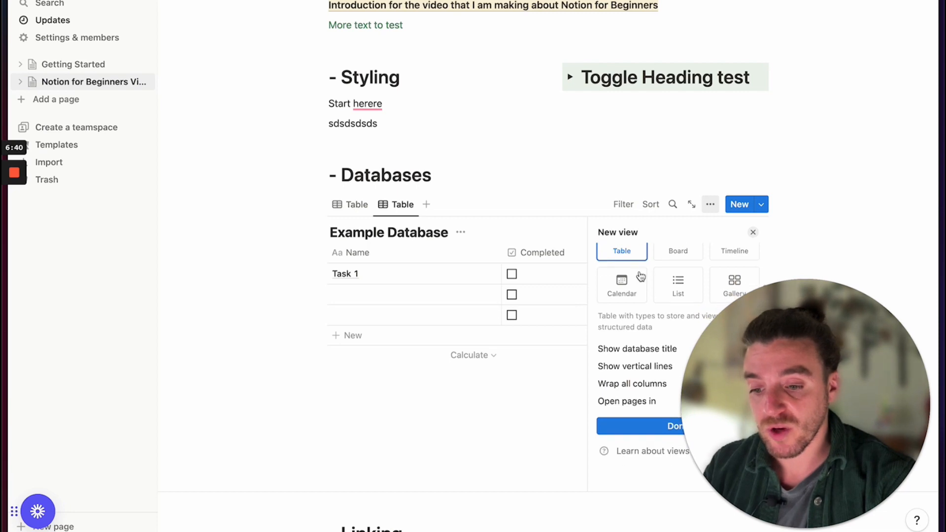
pyautogui.scroll(1, 665, 266)
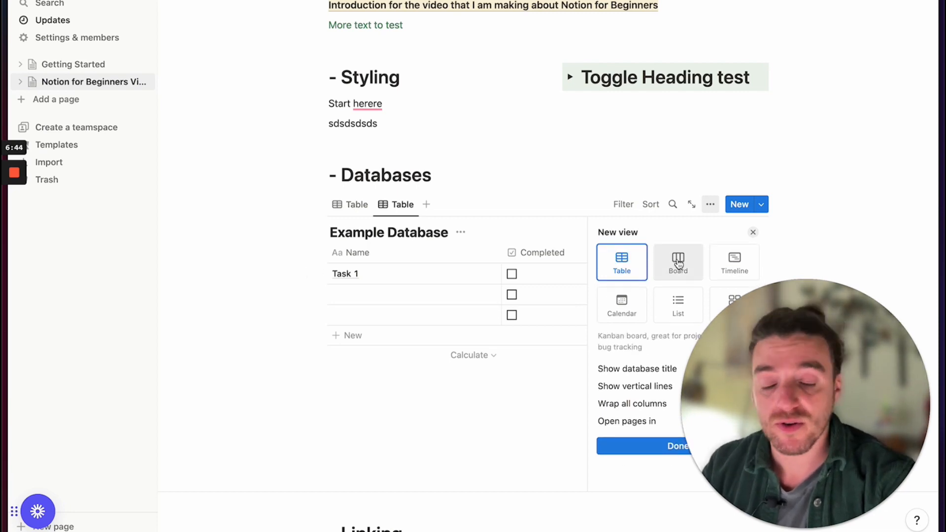
pyautogui.scroll(-1, 678, 264)
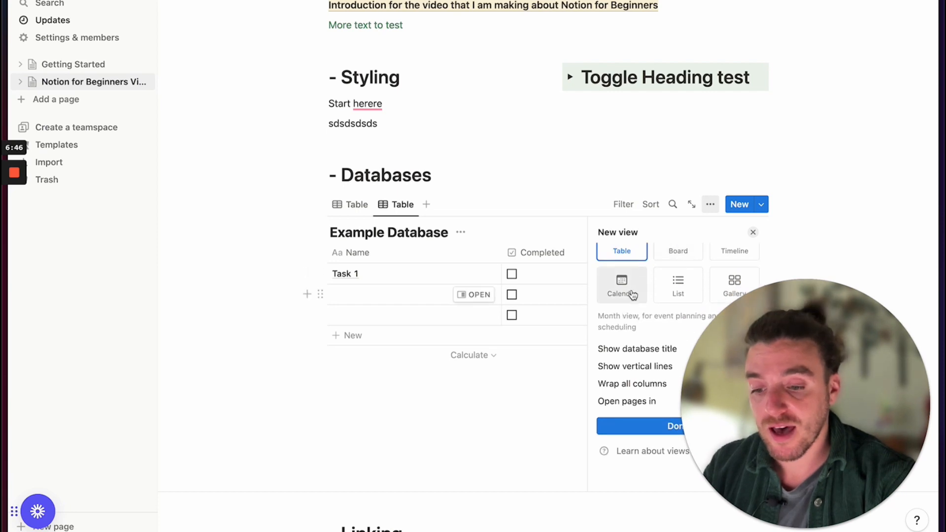
pyautogui.click(679, 293)
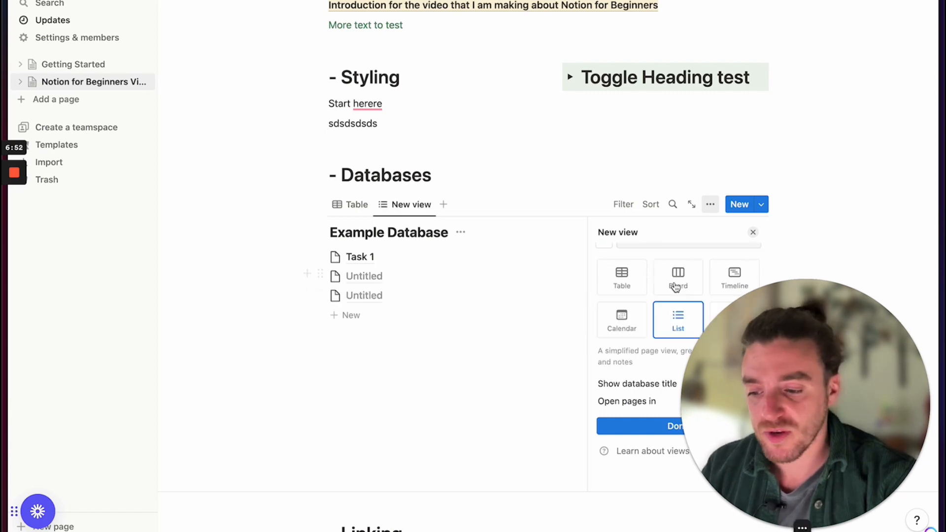
pyautogui.click(500, 183)
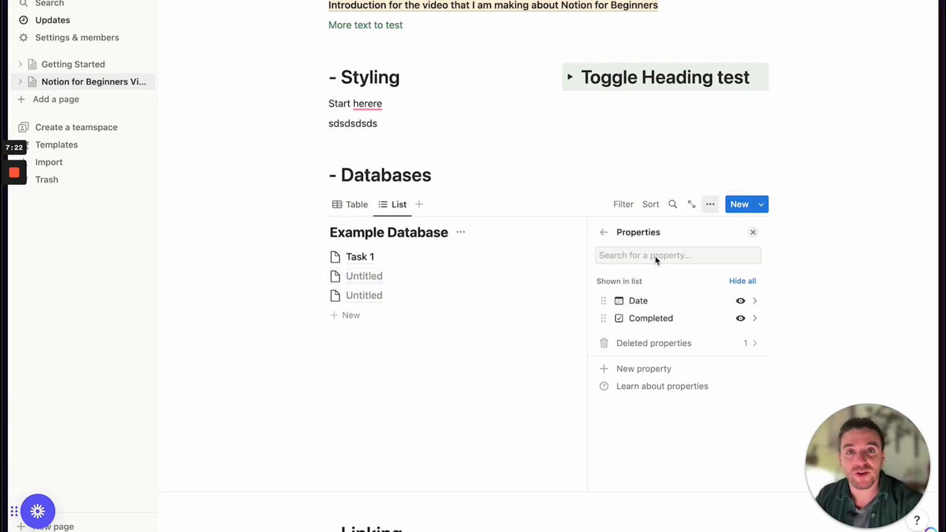
# - Hide the Completed and Date properties in the list view one after the other, showing each again
pyautogui.click(677, 318)
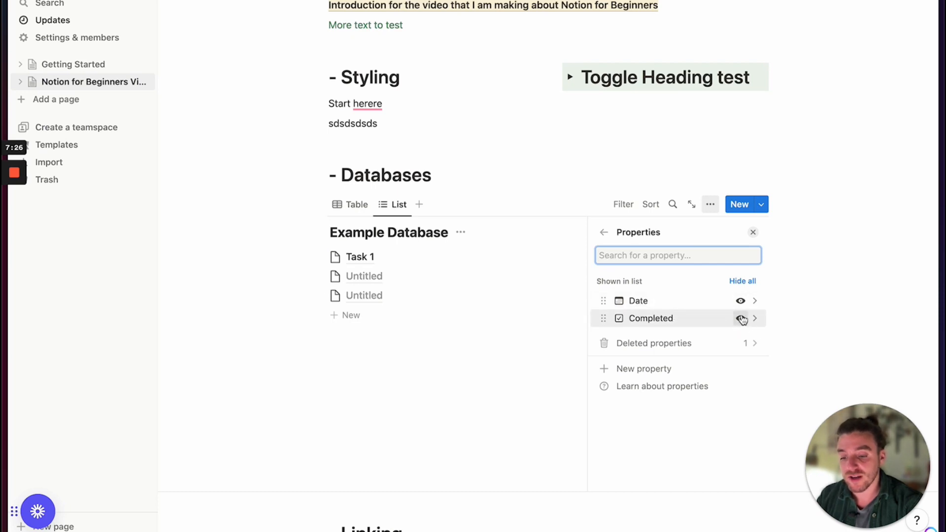
pyautogui.click(741, 319)
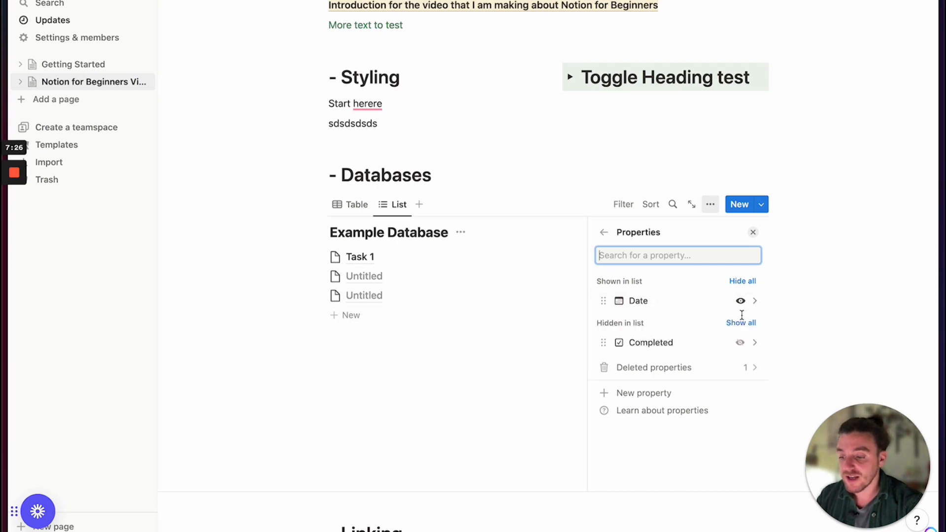
pyautogui.click(741, 343)
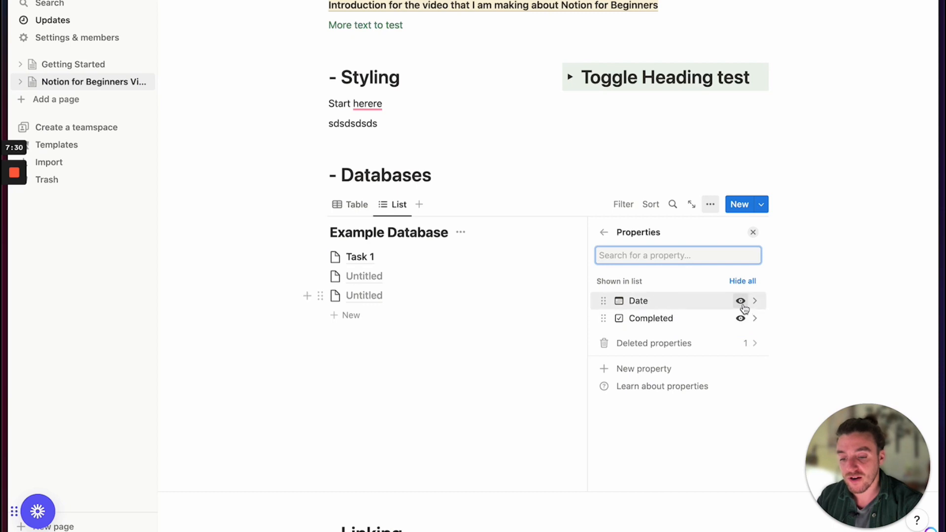
pyautogui.click(741, 301)
pyautogui.click(740, 343)
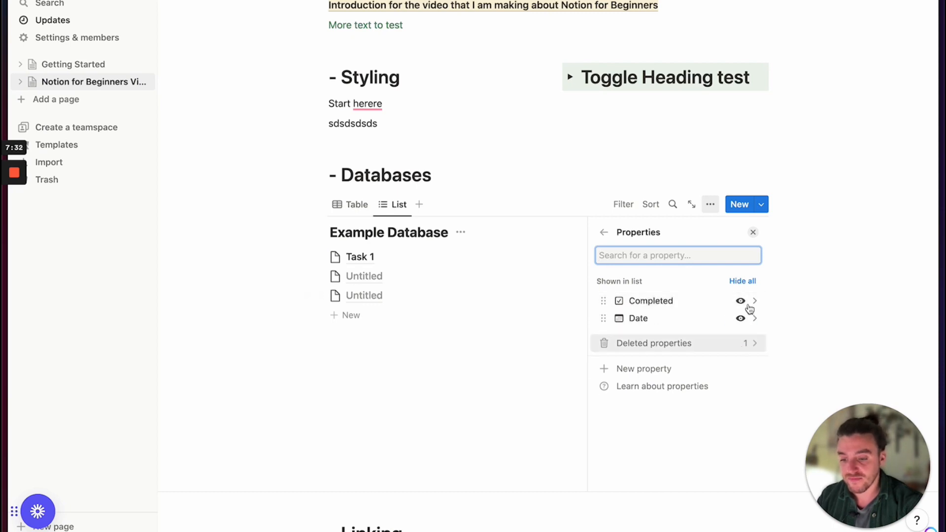
pyautogui.click(753, 233)
# - Set the date of Task 1 to January 4, 2023 in the list view
pyautogui.click(388, 258)
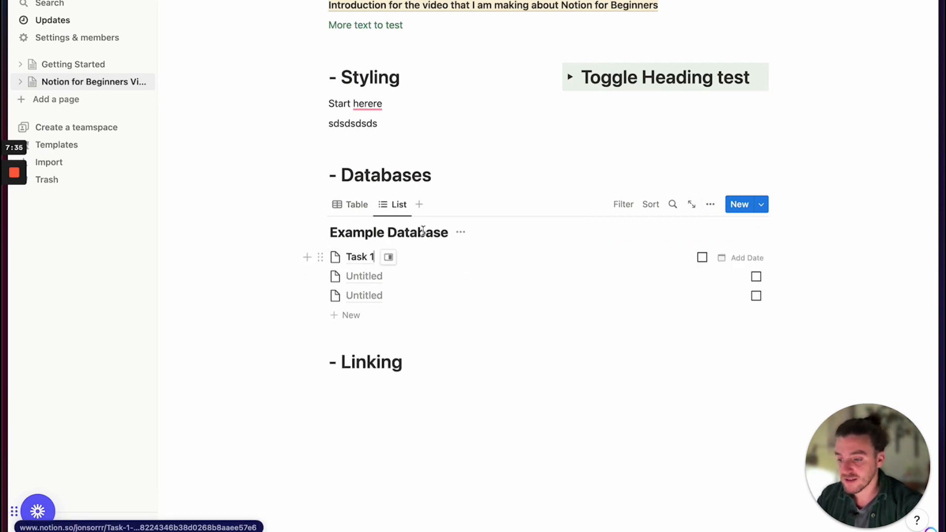
pyautogui.click(753, 255)
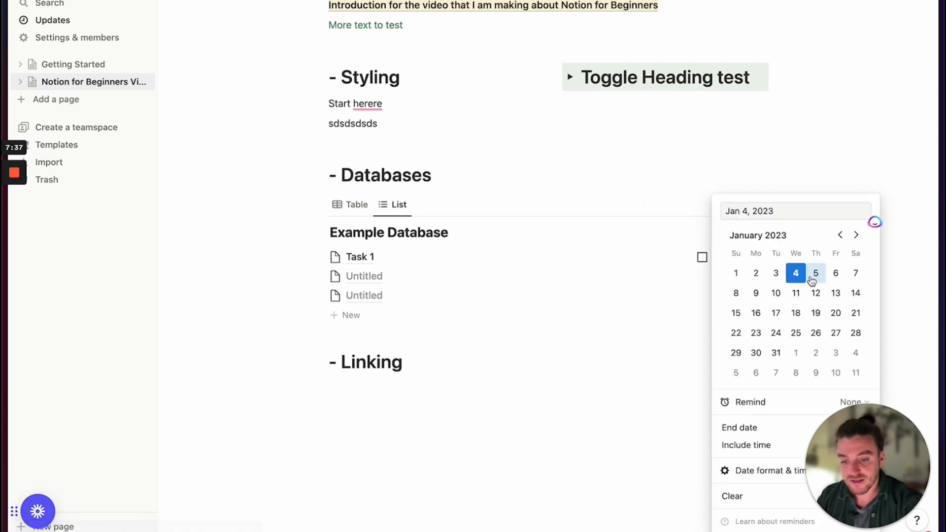
pyautogui.click(920, 196)
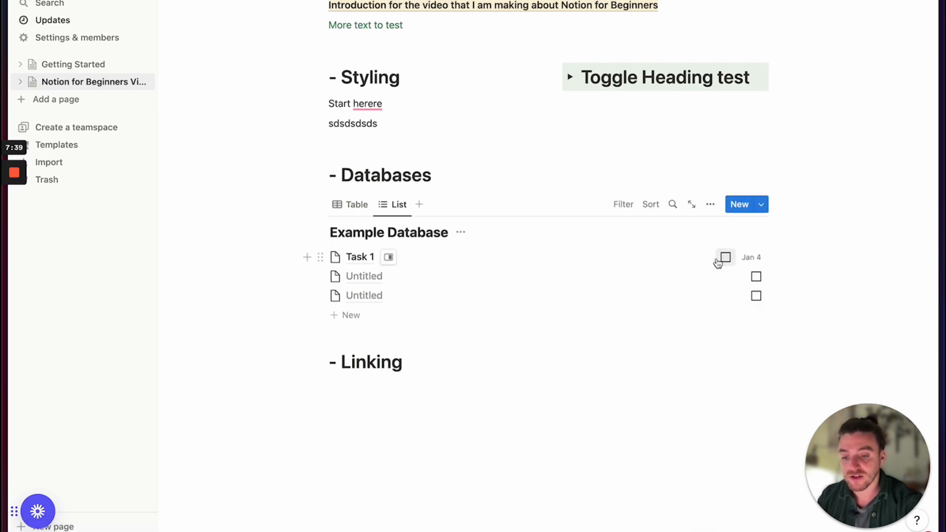
# - Reorder the list view's properties so that Date comes before Completed
pyautogui.click(710, 204)
pyautogui.click(734, 314)
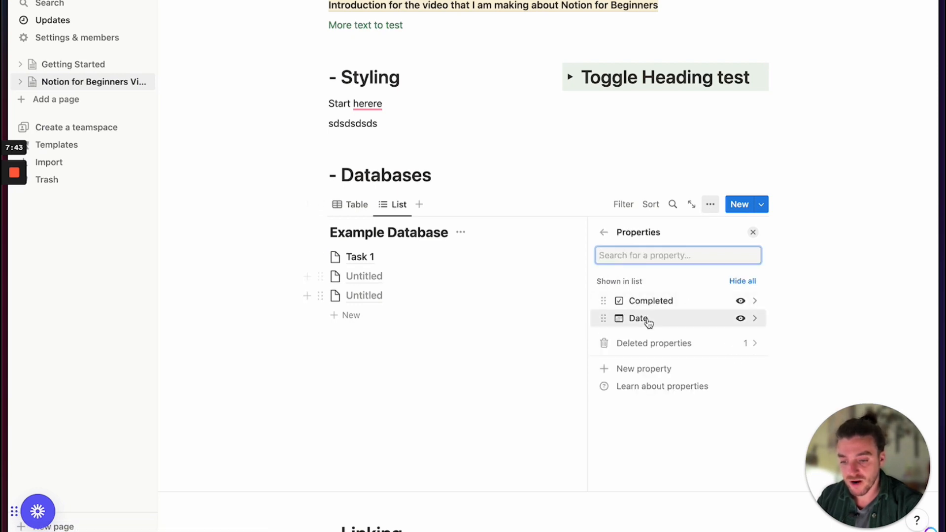
pyautogui.moveTo(604, 318); pyautogui.dragTo(603, 298)
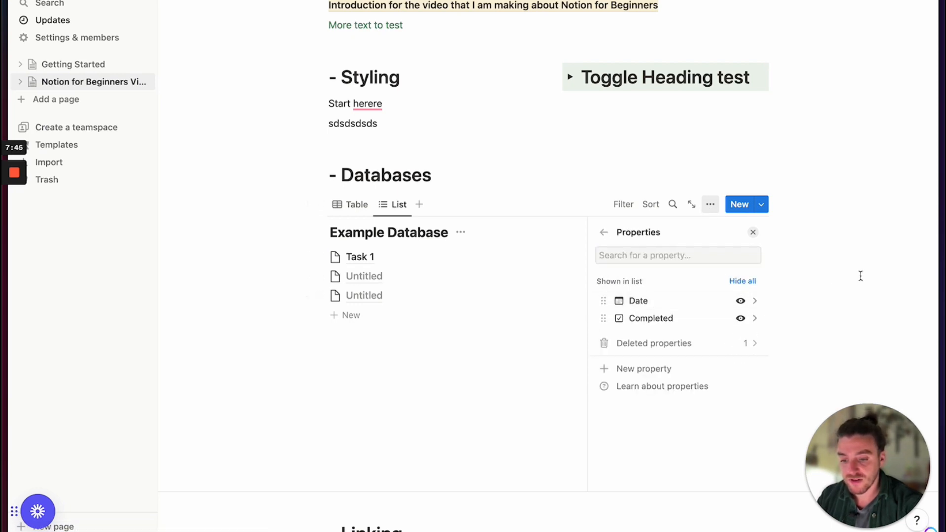
pyautogui.click(753, 232)
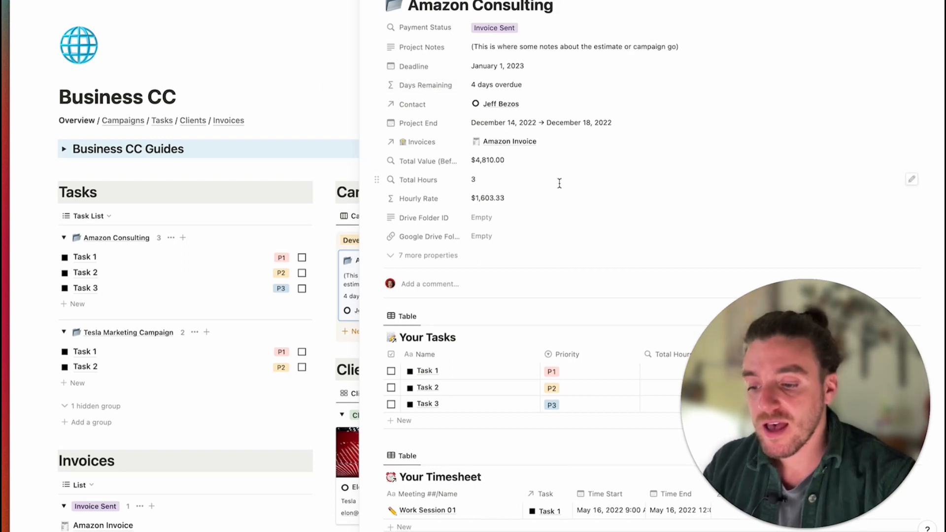
# - Examine the Amazon Consulting campaign's linked tables and Contact relation settings, and open the linked client's page
pyautogui.scroll(-2, 560, 186)
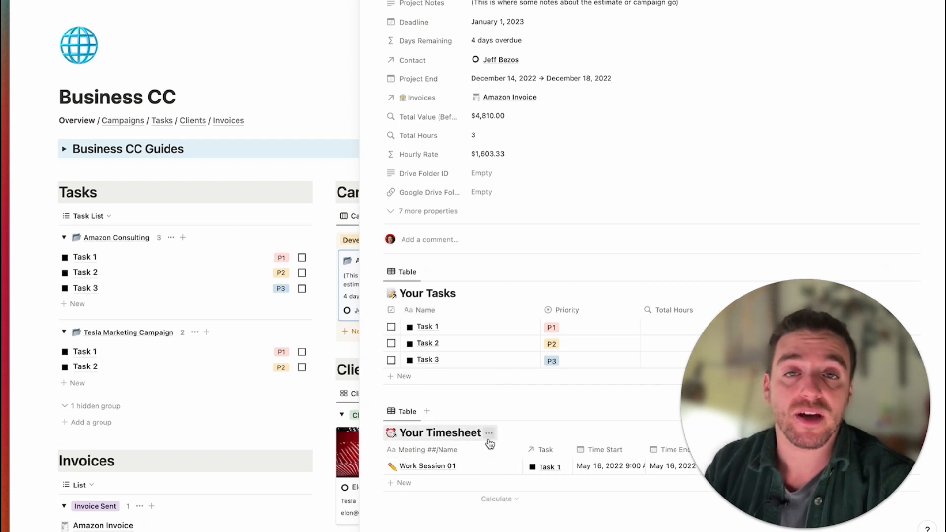
pyautogui.scroll(2, 490, 443)
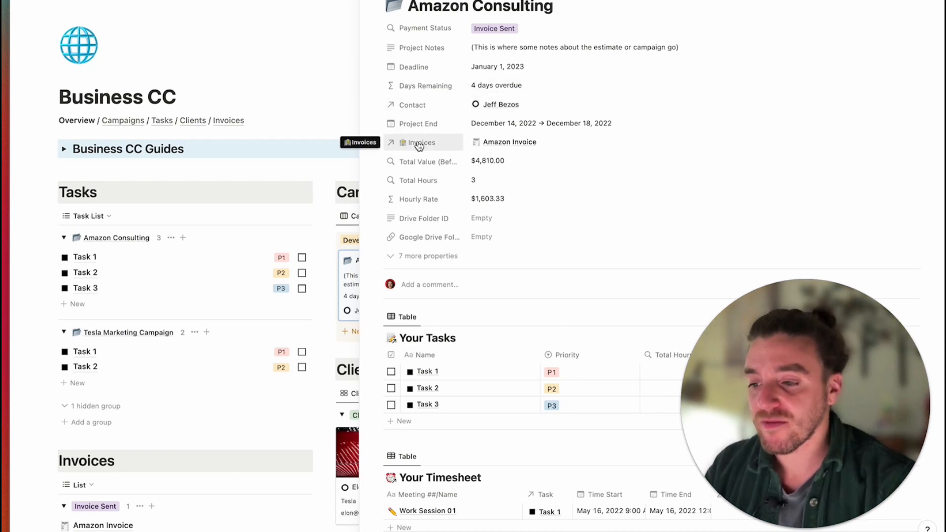
pyautogui.click(427, 107)
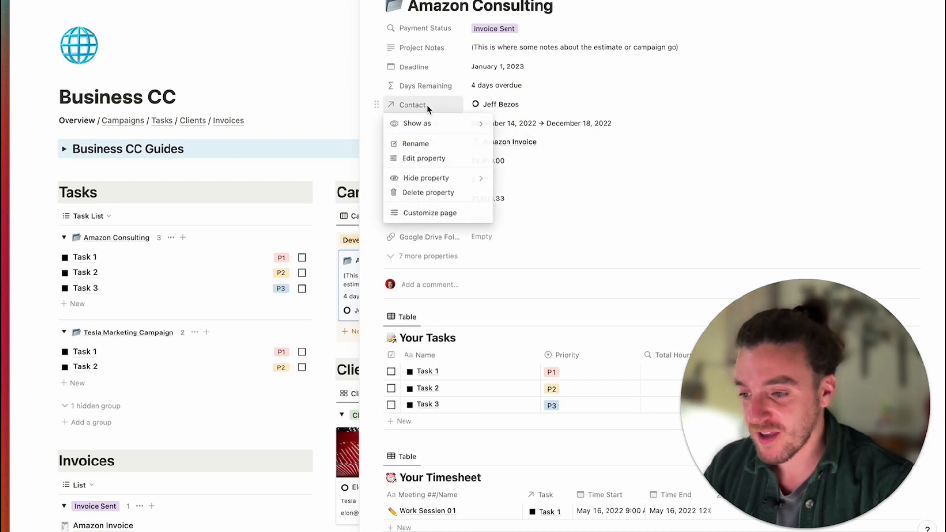
pyautogui.click(431, 158)
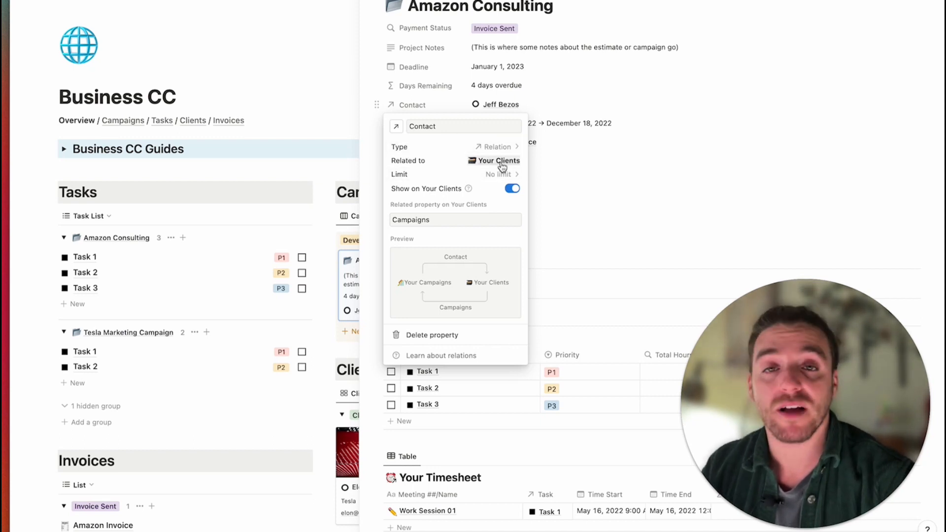
pyautogui.click(566, 92)
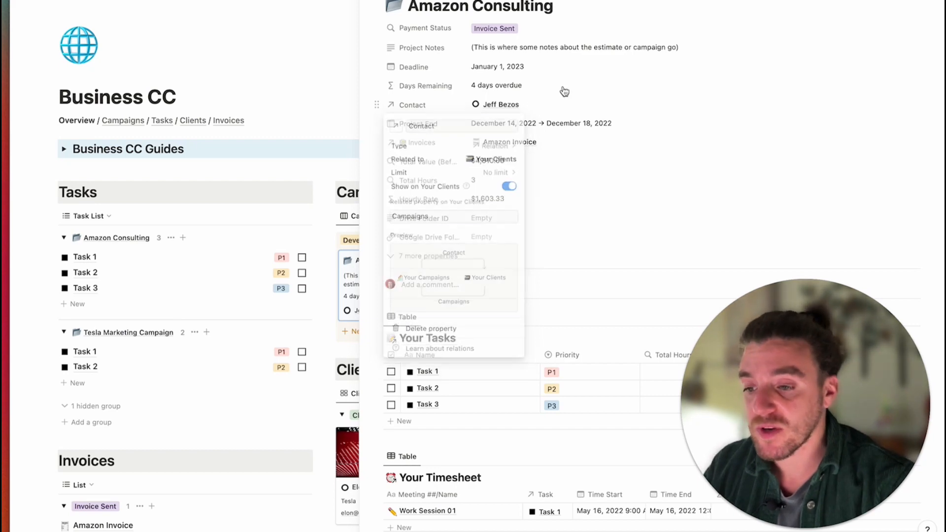
pyautogui.click(545, 108)
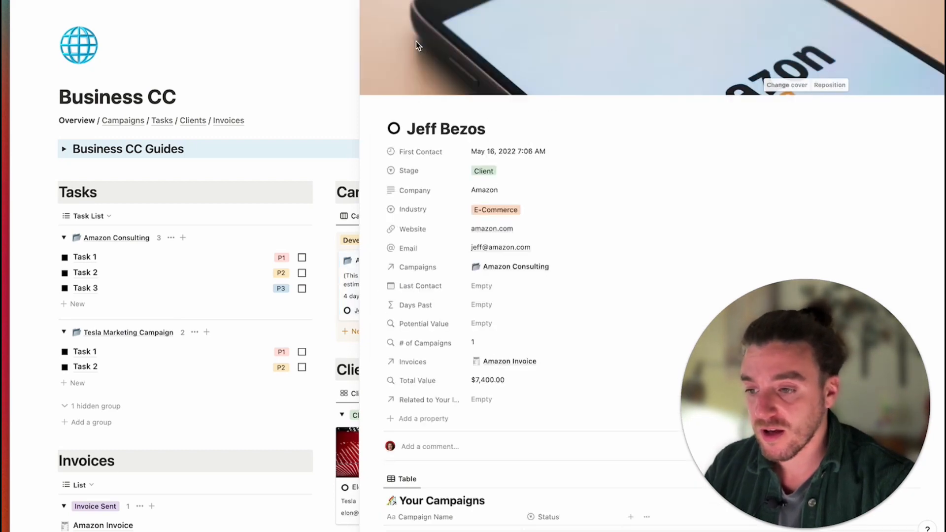
# - Return to the Amazon Consulting campaign, remove its linked Contact, and link Jeff Bezos from Your Clients as the Contact again
pyautogui.press('super+[')
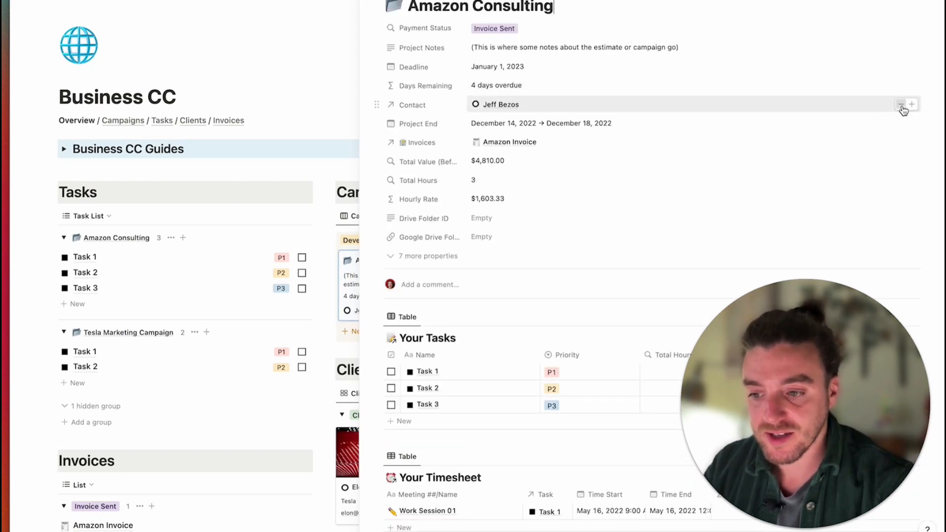
pyautogui.click(902, 104)
pyautogui.click(483, 104)
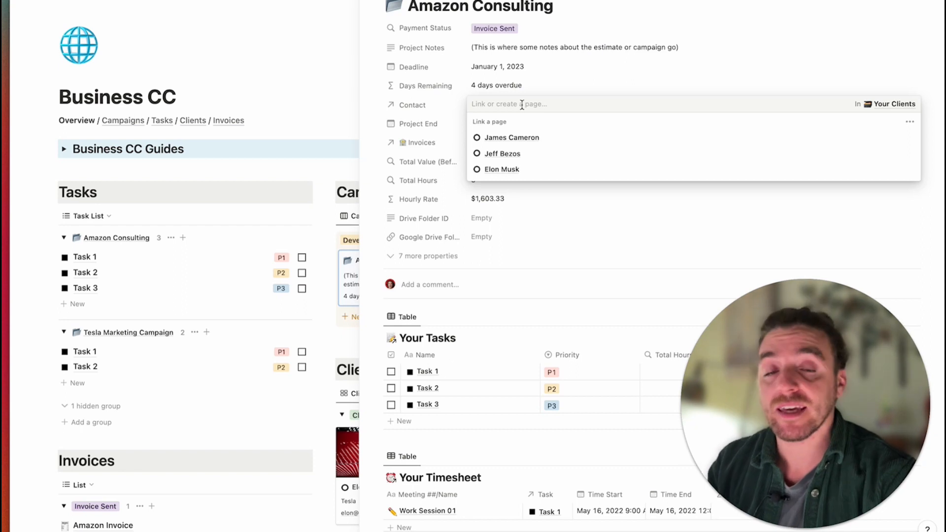
pyautogui.click(550, 158)
pyautogui.press('Escape')
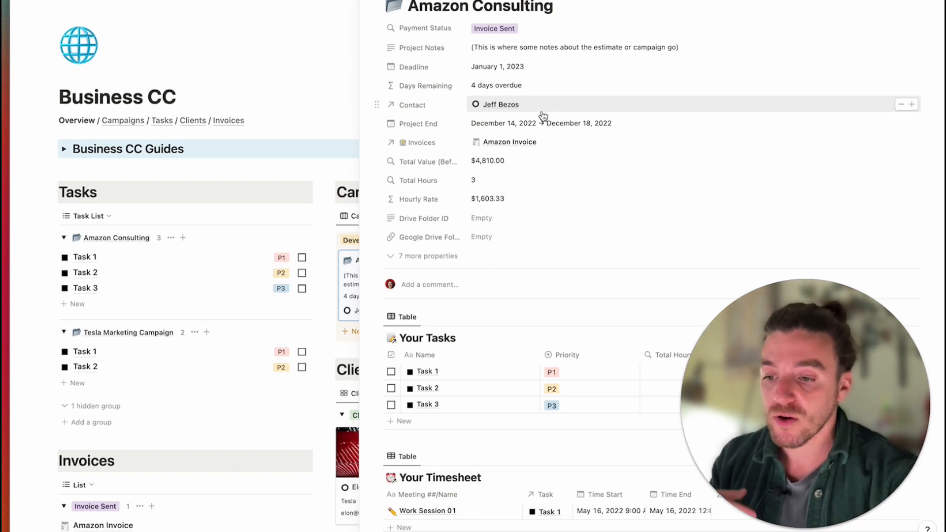
# - Open the campaign's linked contact page, examine its relation properties and Your Campaigns table, and return through the linked Amazon Consulting campaign
pyautogui.click(501, 103)
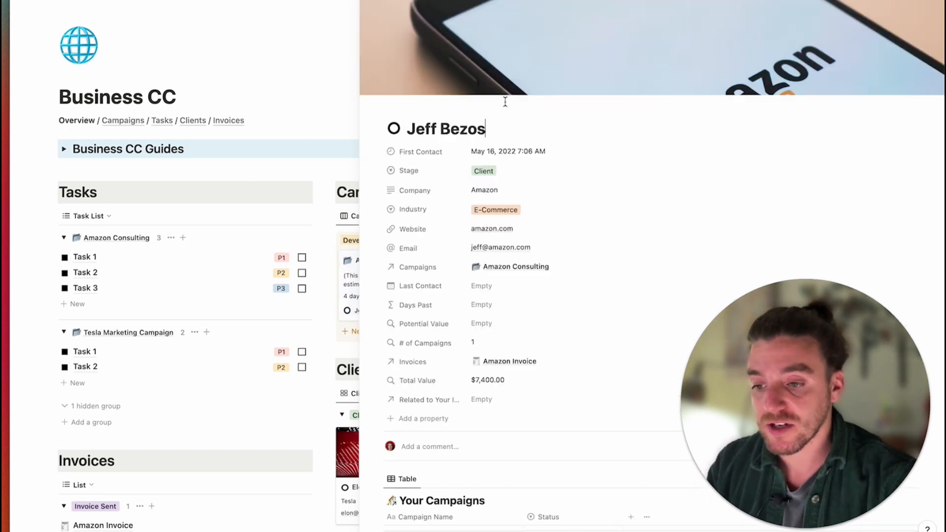
pyautogui.scroll(-3, 606, 247)
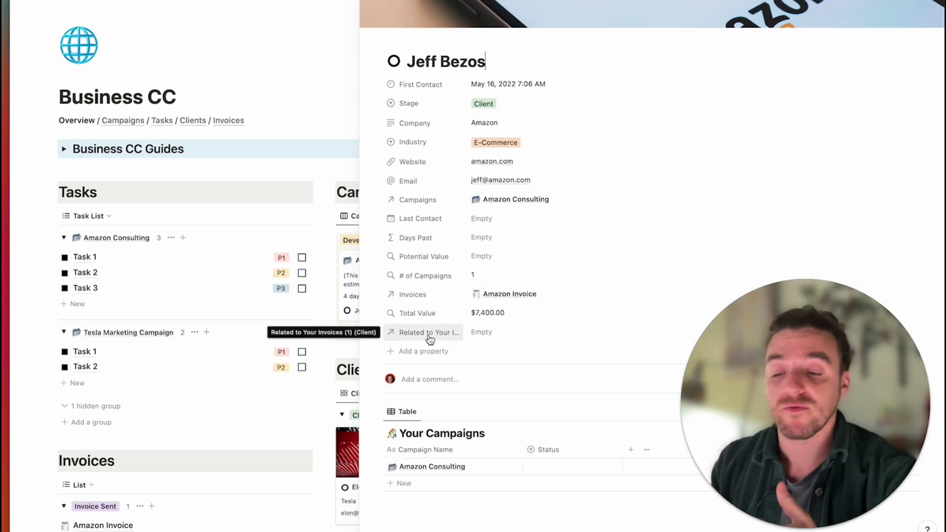
pyautogui.click(526, 204)
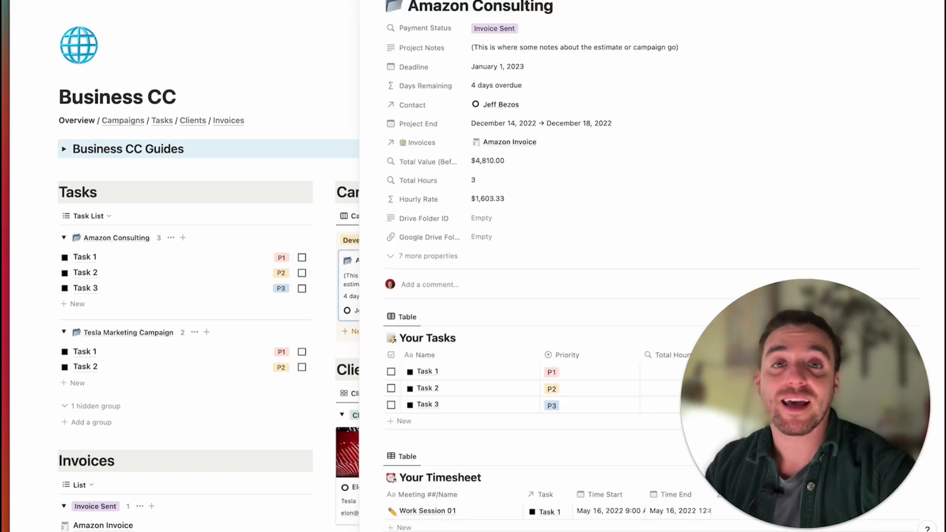